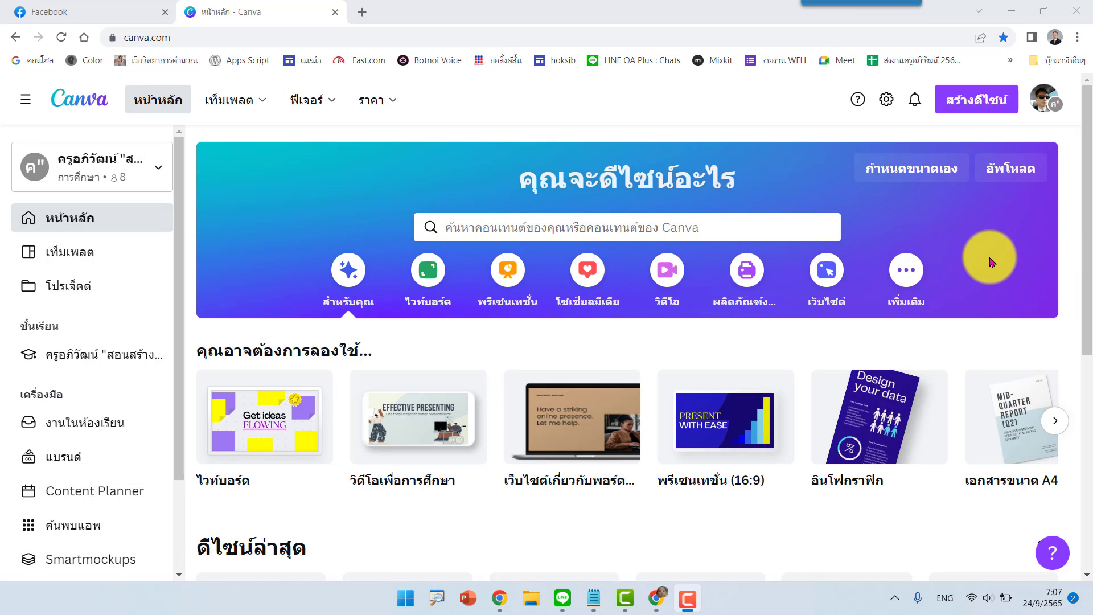
- Open the 'Create a design' menu on the Canva home page
{"action": "left_click", "coordinate": [974, 102]}
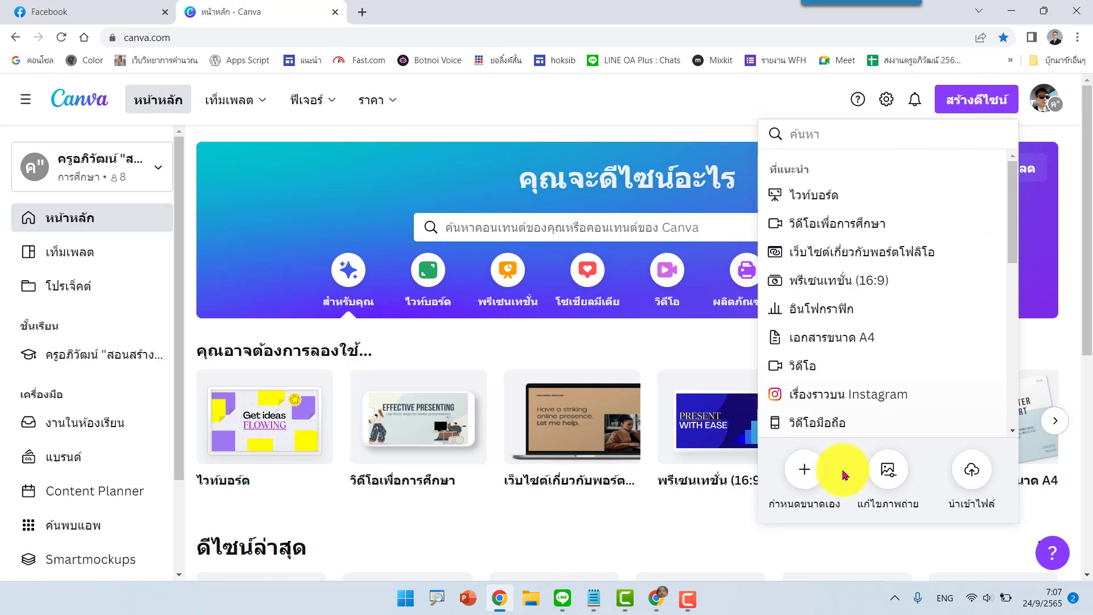
- Create a custom-size blank design 990 px wide by 250 px high
{"action": "left_click", "coordinate": [805, 471]}
{"action": "type", "text": "990"}
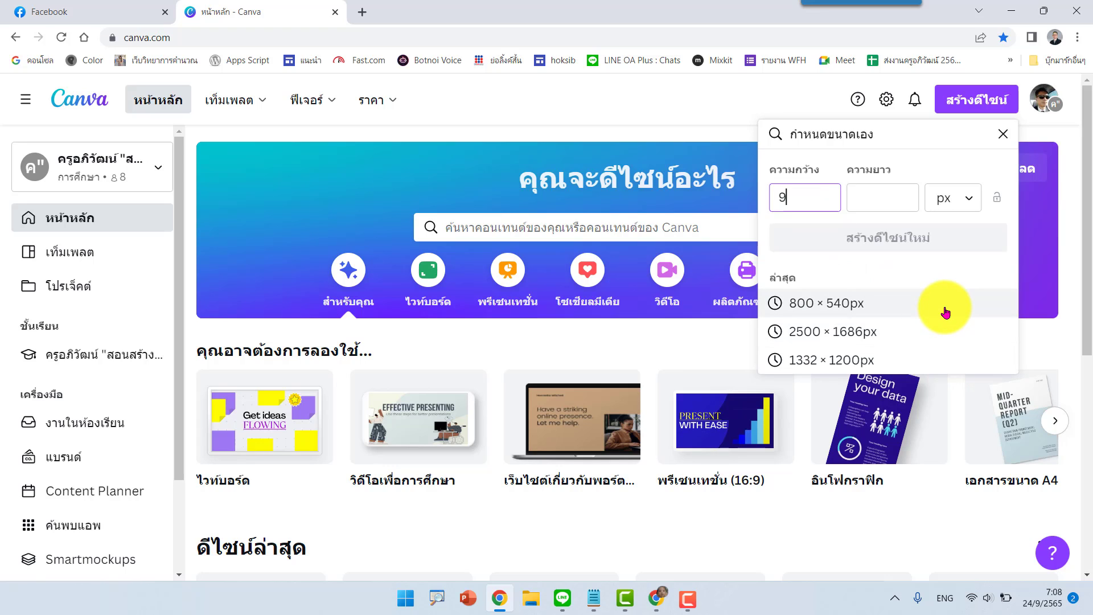
{"action": "left_click", "coordinate": [883, 197]}
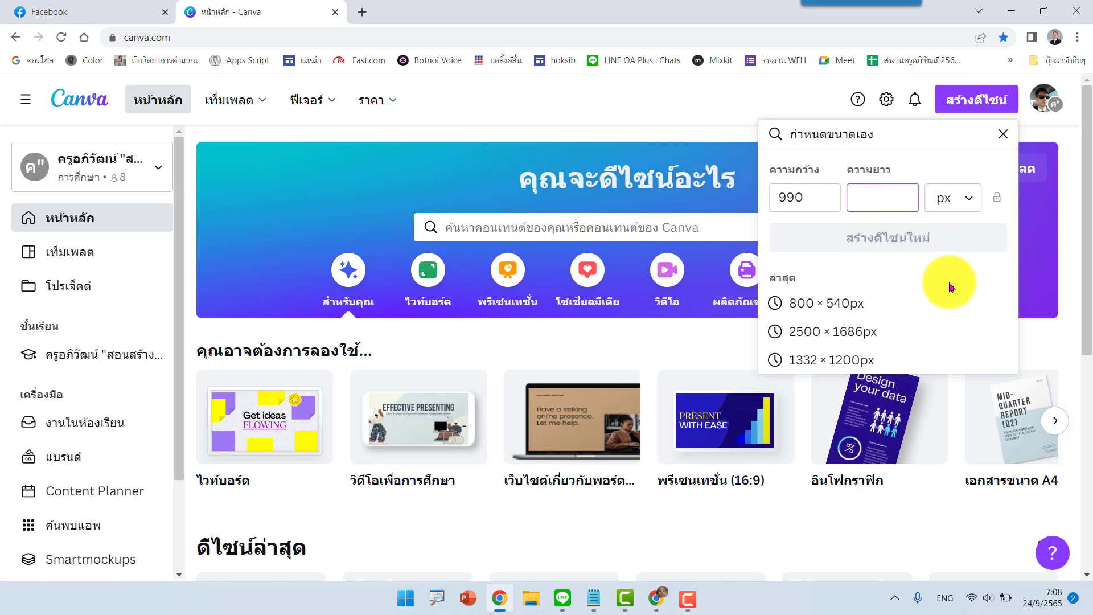
{"action": "type", "text": "250"}
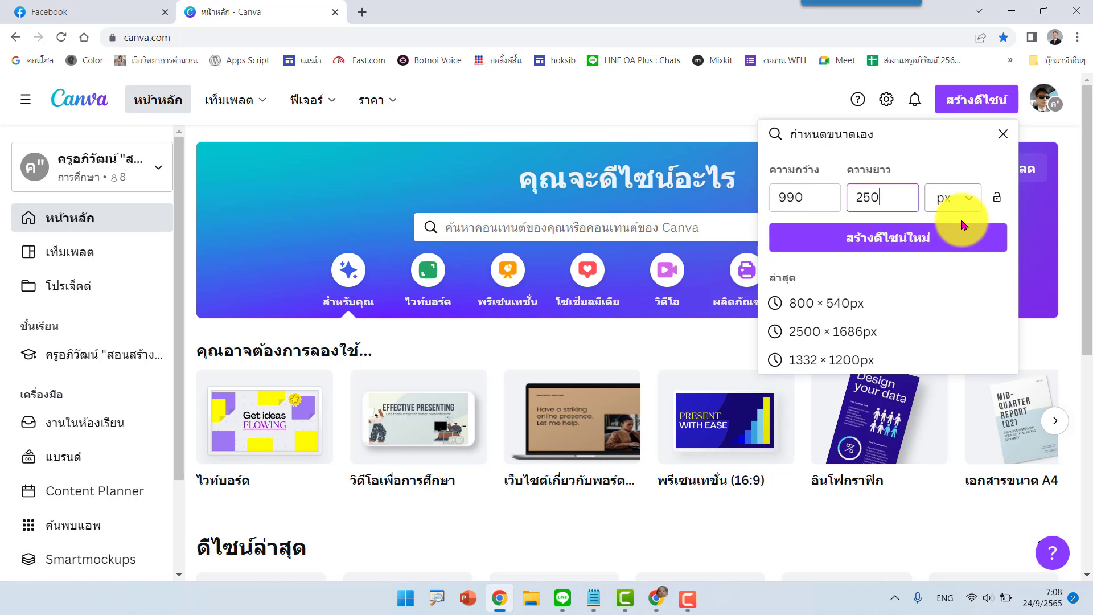
{"action": "left_click", "coordinate": [923, 243]}
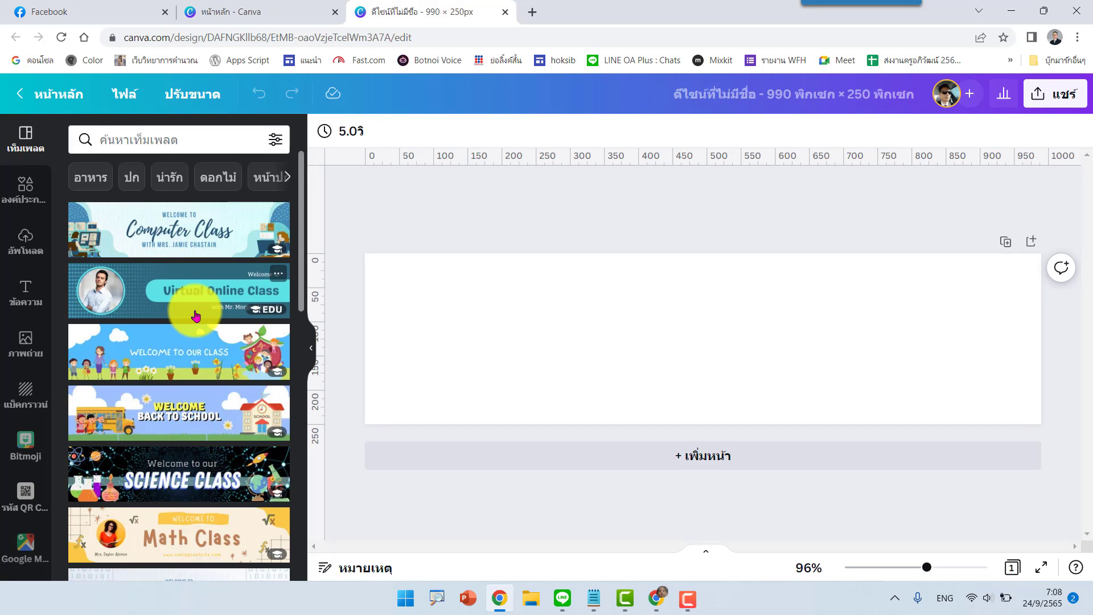
- Scroll the Templates panel to find the dark 'Welcome to our Science Class' template
{"action": "scroll", "coordinate": [195, 315], "scroll_direction": "down", "scroll_amount": 2}
{"action": "scroll", "coordinate": [196, 319], "scroll_direction": "down", "scroll_amount": 1}
{"action": "scroll", "coordinate": [195, 324], "scroll_direction": "down", "scroll_amount": 2}
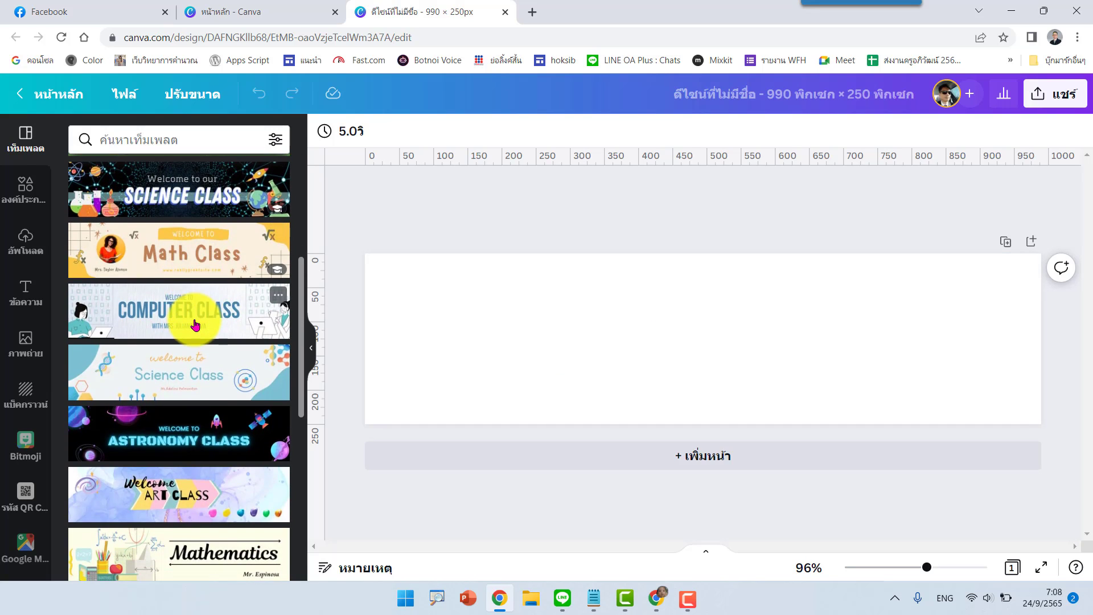
{"action": "scroll", "coordinate": [191, 319], "scroll_direction": "down", "scroll_amount": 2}
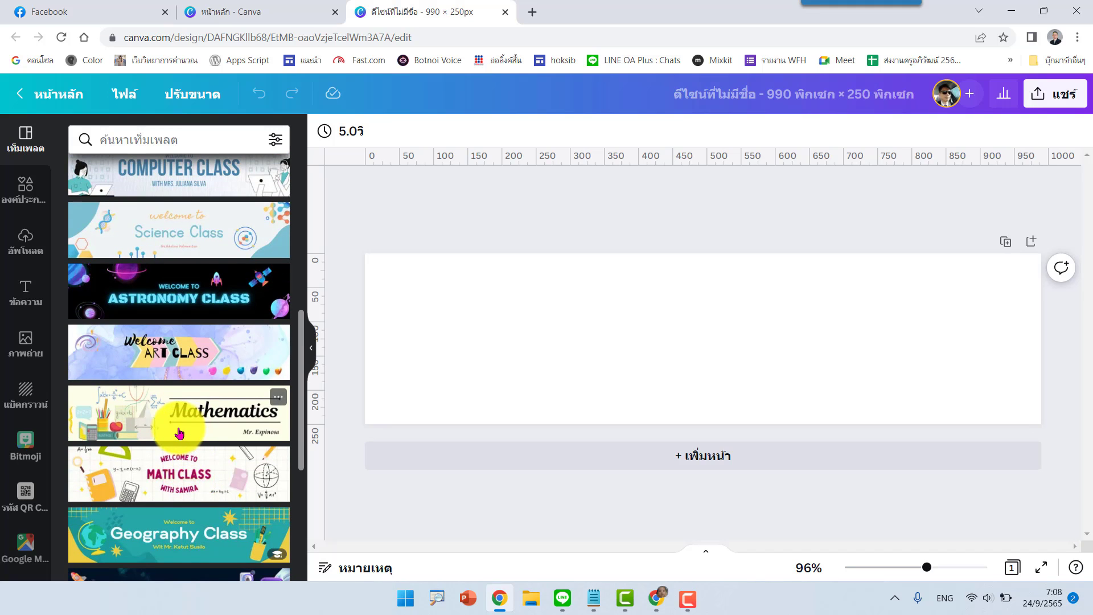
{"action": "scroll", "coordinate": [180, 433], "scroll_direction": "down", "scroll_amount": 1}
{"action": "scroll", "coordinate": [180, 434], "scroll_direction": "up", "scroll_amount": 2}
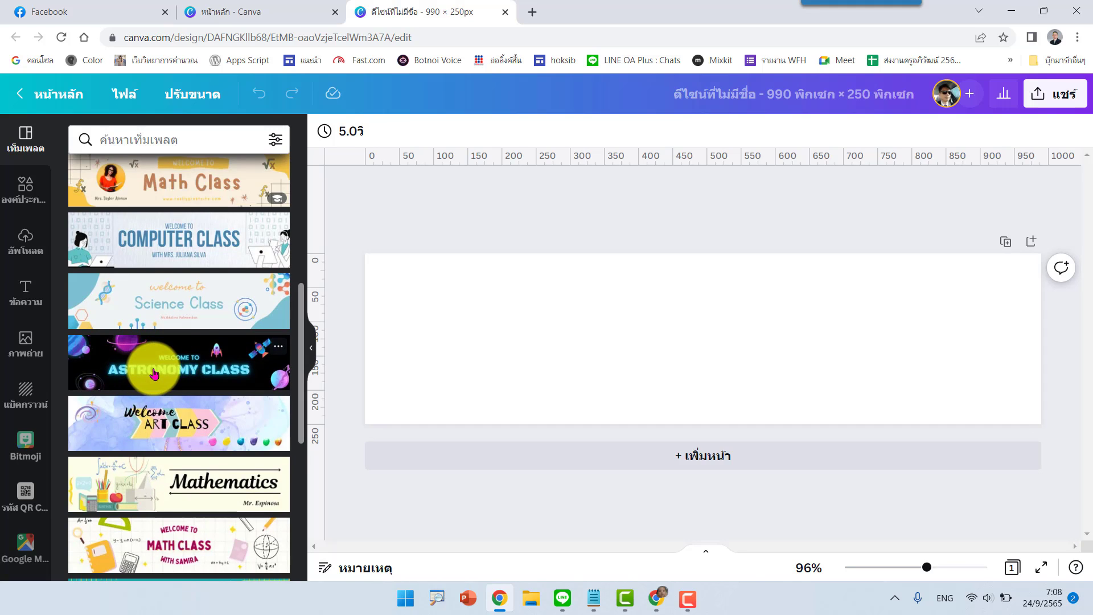
{"action": "scroll", "coordinate": [168, 362], "scroll_direction": "up", "scroll_amount": 3}
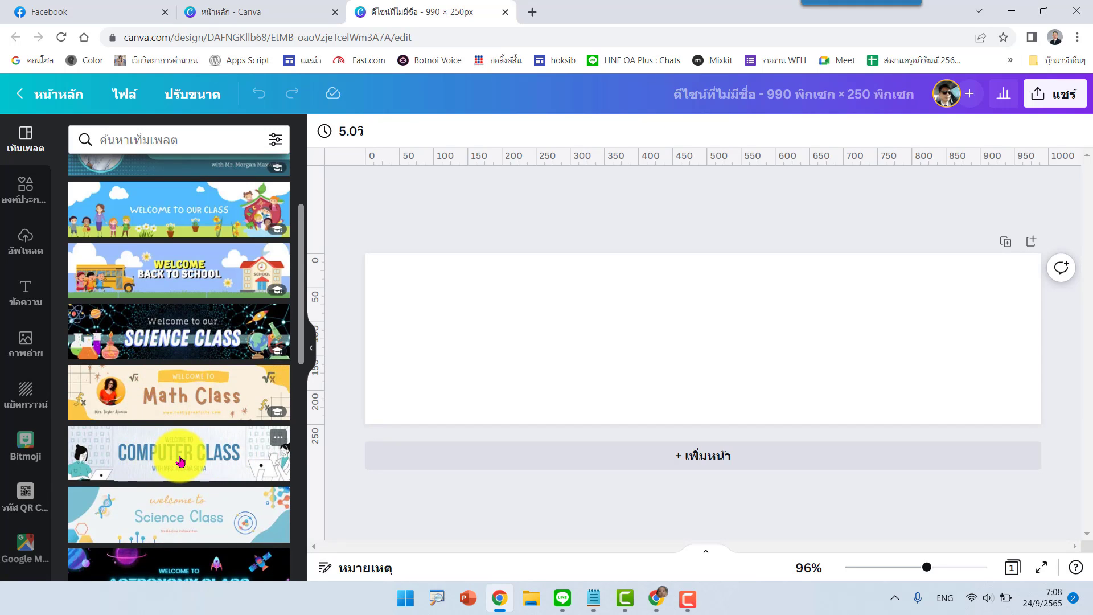
{"action": "scroll", "coordinate": [180, 461], "scroll_direction": "up", "scroll_amount": 2}
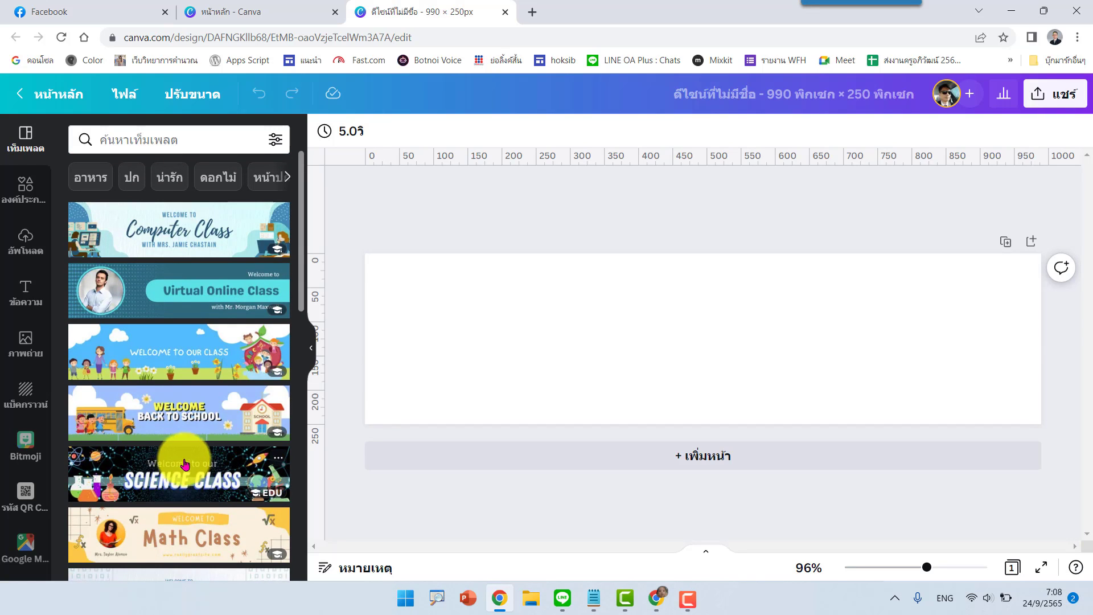
- Apply the dark 'Welcome to our Science Class' template and select its background image
{"action": "left_click", "coordinate": [195, 468]}
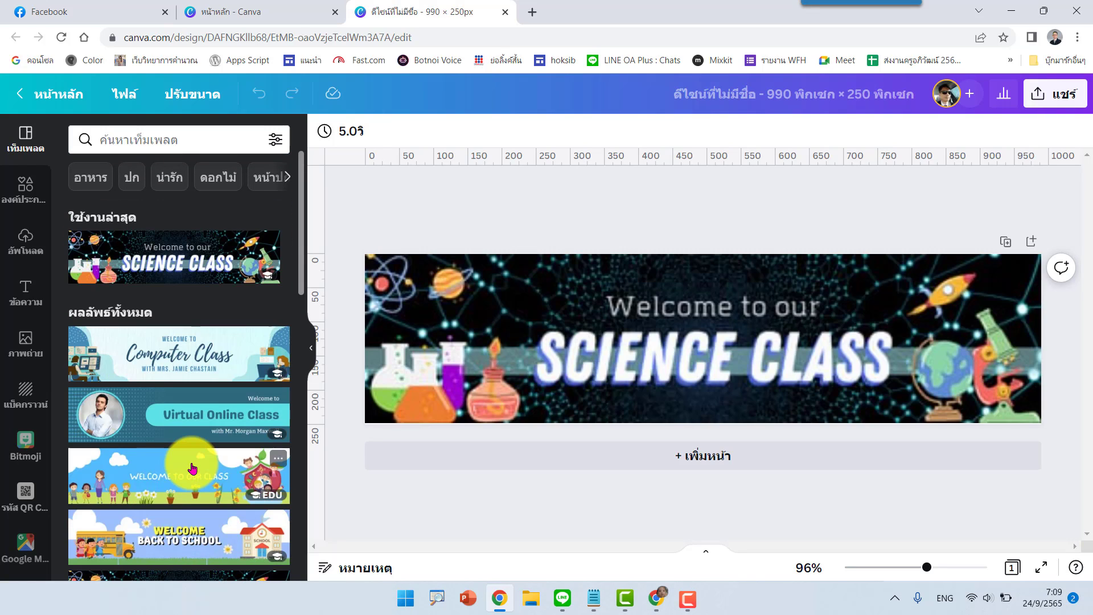
{"action": "left_click", "coordinate": [743, 370]}
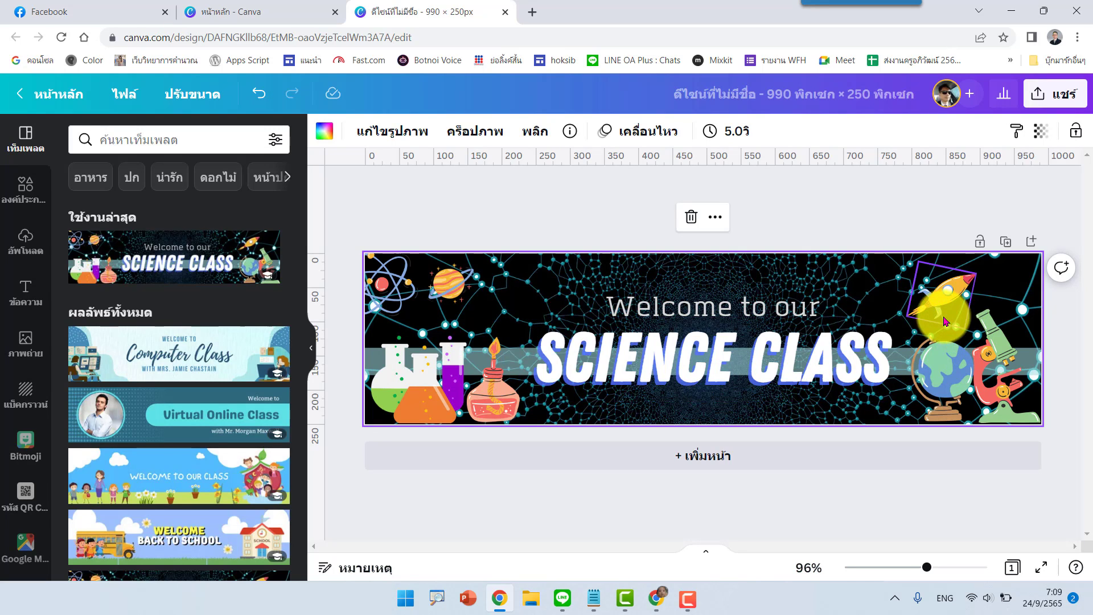
- Preview Zoom and another photo animation, then apply the 5.0 s Pop (ป๊อป) page animation
{"action": "left_click", "coordinate": [637, 134]}
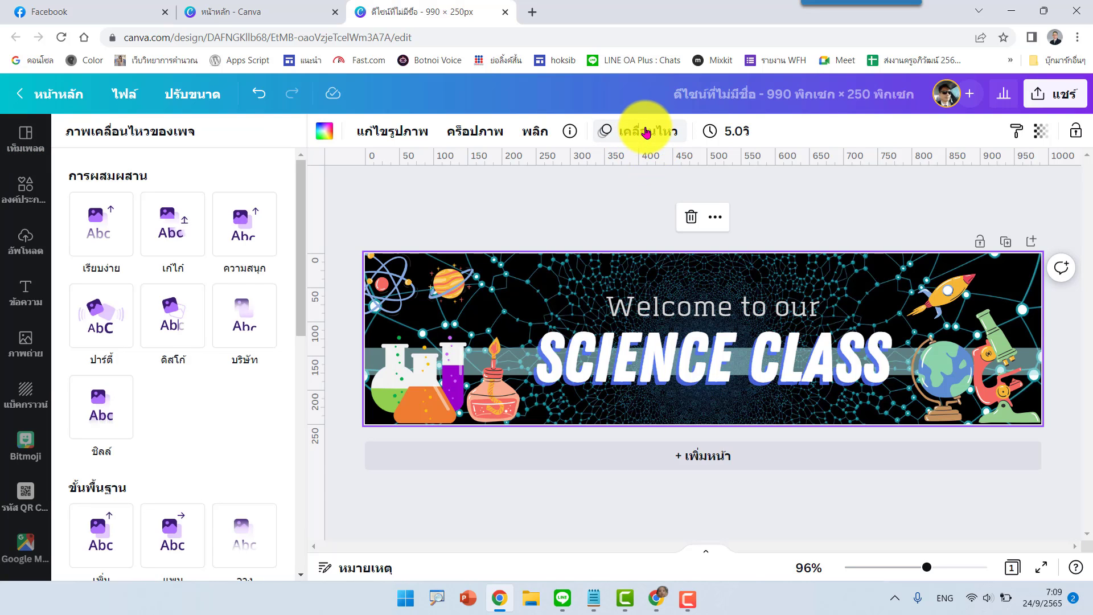
{"action": "scroll", "coordinate": [225, 305], "scroll_direction": "down", "scroll_amount": 3}
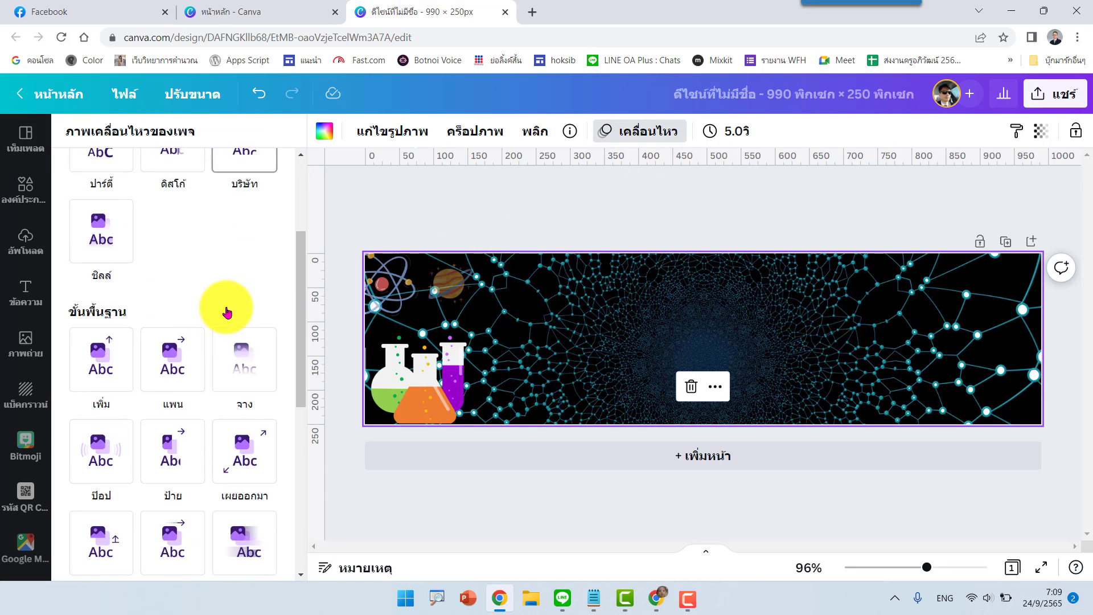
{"action": "scroll", "coordinate": [228, 311], "scroll_direction": "down", "scroll_amount": 2}
{"action": "scroll", "coordinate": [228, 311], "scroll_direction": "down", "scroll_amount": 1}
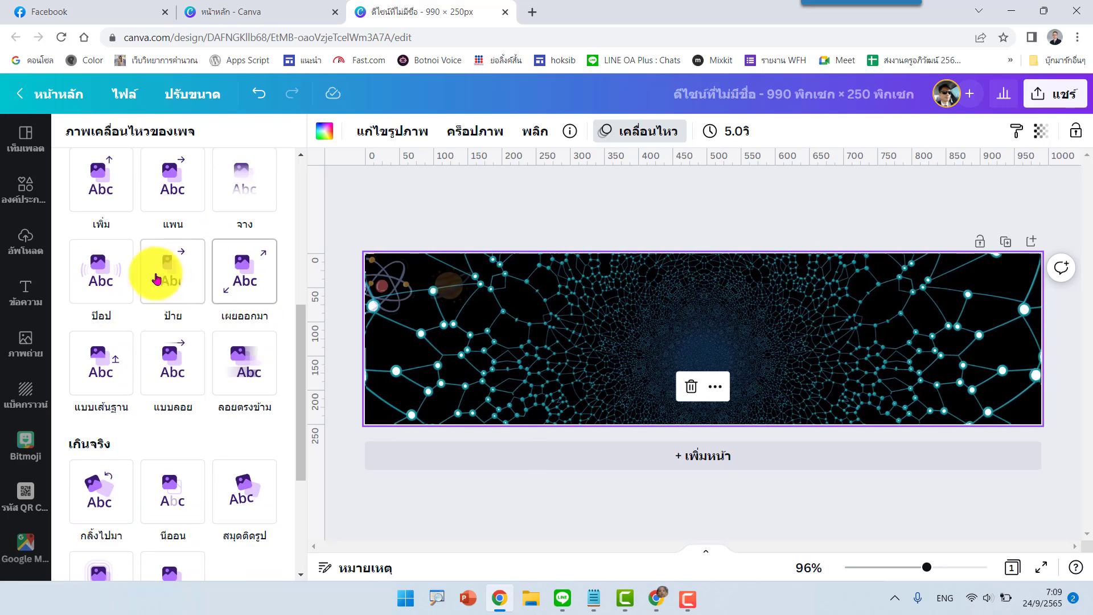
{"action": "scroll", "coordinate": [216, 391], "scroll_direction": "down", "scroll_amount": 2}
{"action": "scroll", "coordinate": [194, 424], "scroll_direction": "down", "scroll_amount": 1}
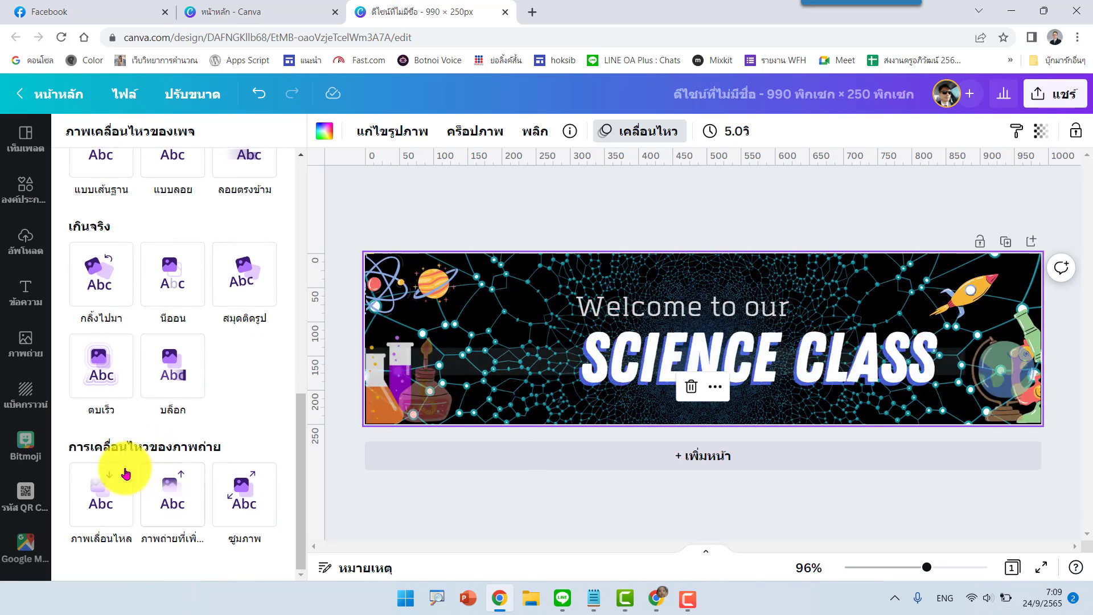
{"action": "left_click", "coordinate": [231, 493]}
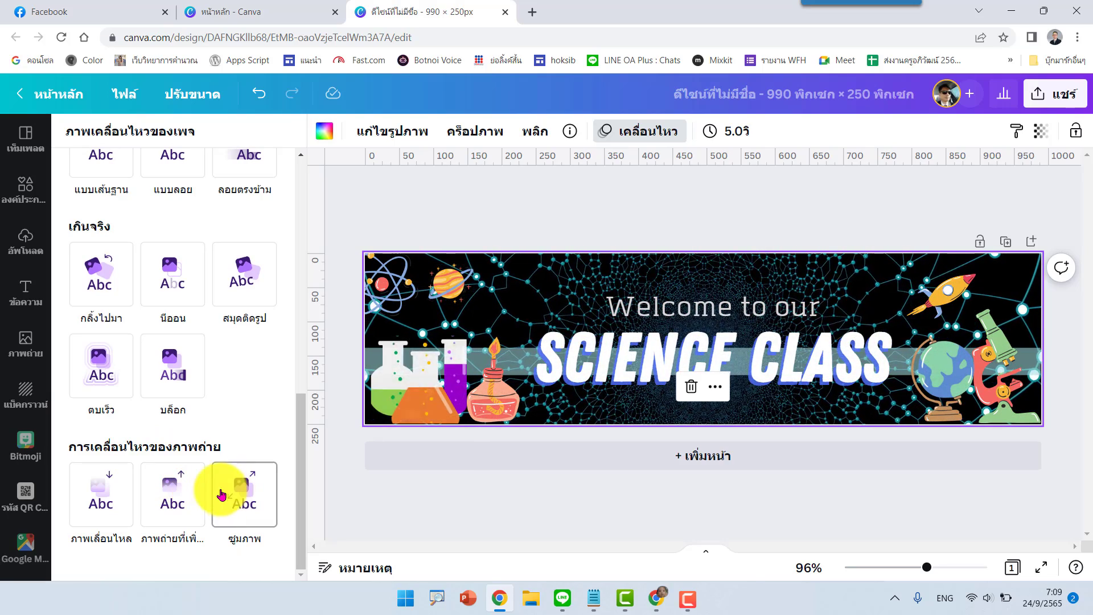
{"action": "left_click", "coordinate": [179, 494]}
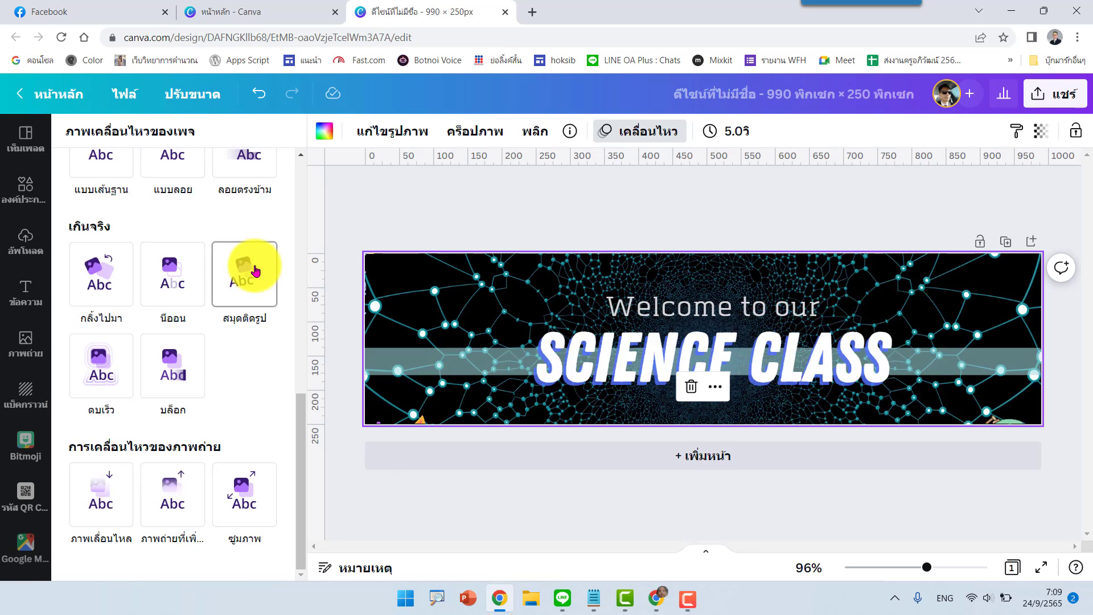
{"action": "scroll", "coordinate": [254, 272], "scroll_direction": "up", "scroll_amount": 1}
{"action": "scroll", "coordinate": [255, 271], "scroll_direction": "up", "scroll_amount": 3}
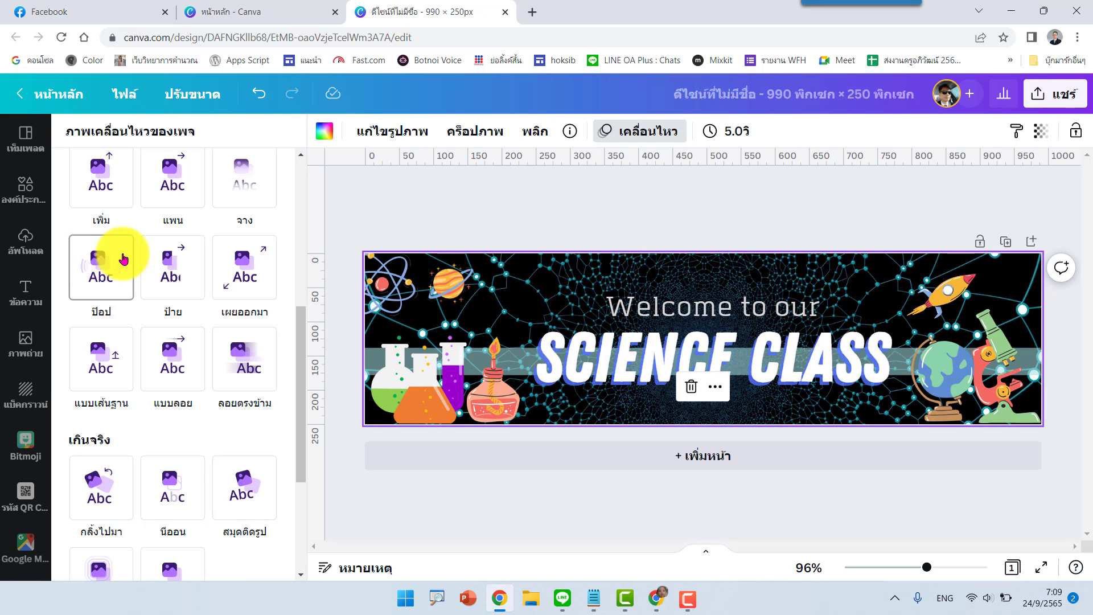
{"action": "left_click", "coordinate": [106, 264]}
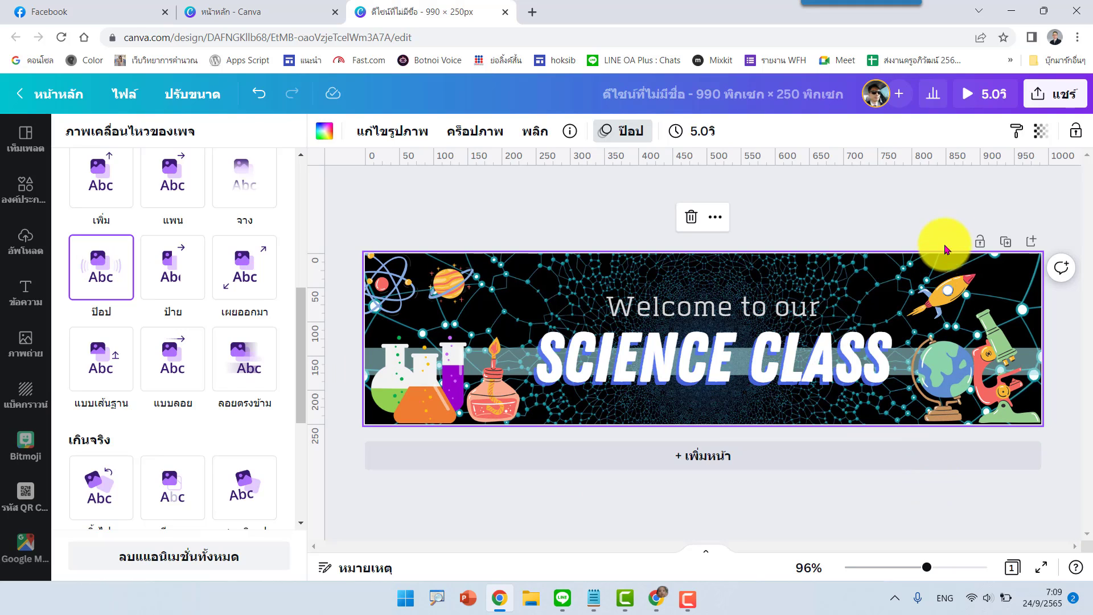
- Download the animated banner in GIF format and save it to the Desktop
{"action": "left_click", "coordinate": [1060, 100]}
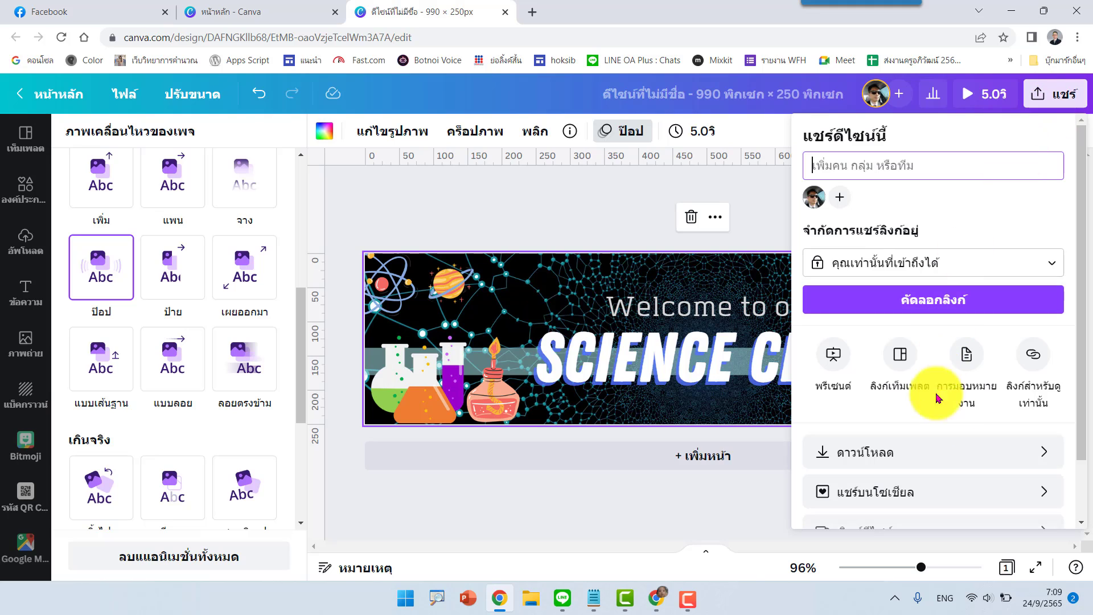
{"action": "left_click", "coordinate": [999, 450]}
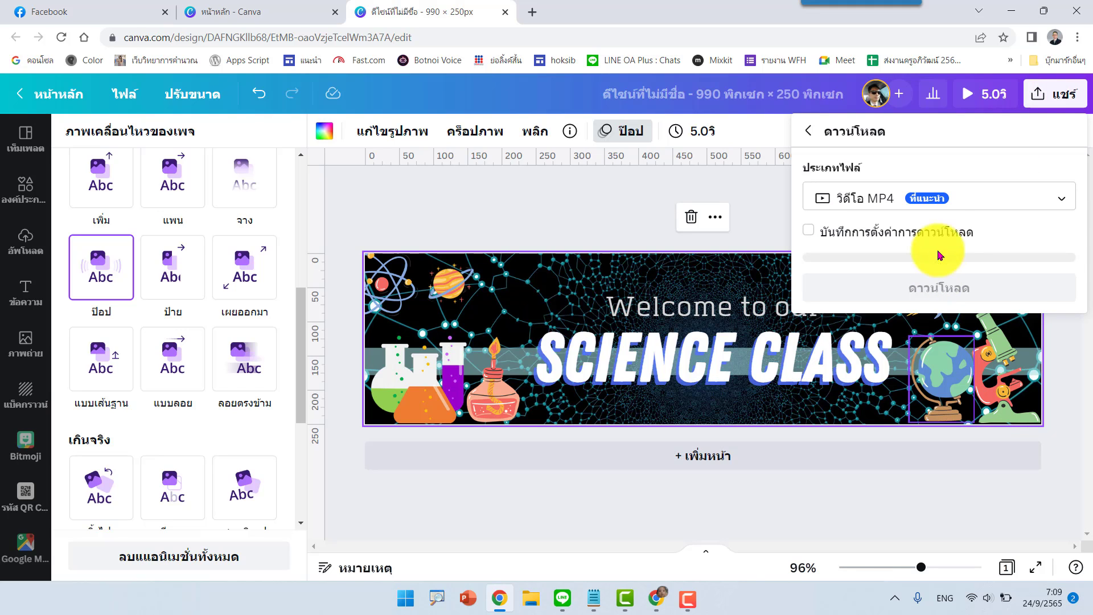
{"action": "left_click", "coordinate": [993, 203]}
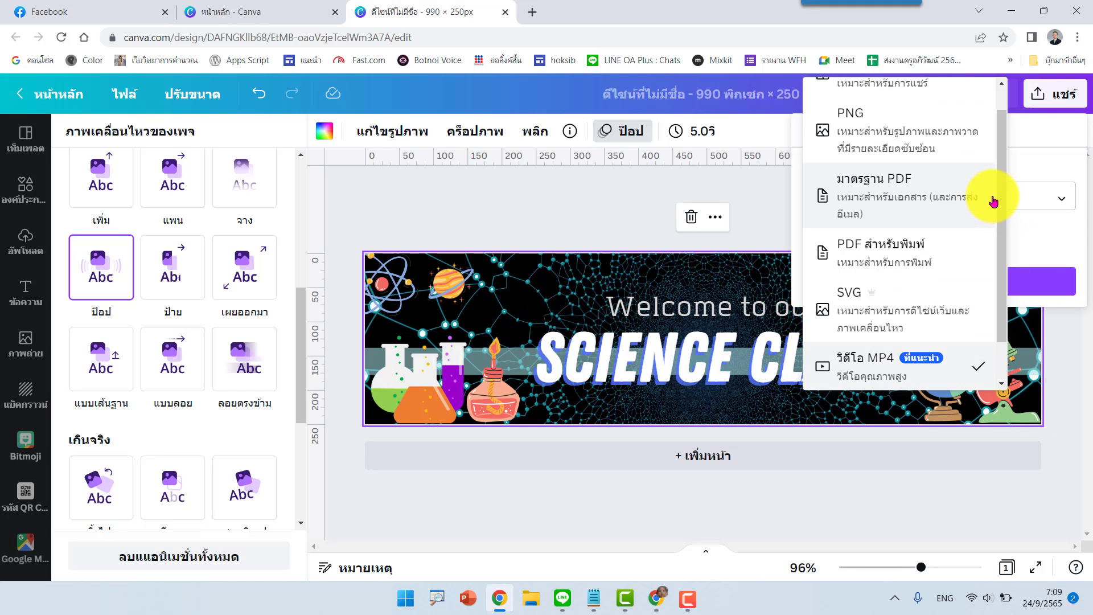
{"action": "scroll", "coordinate": [893, 110], "scroll_direction": "up", "scroll_amount": 1}
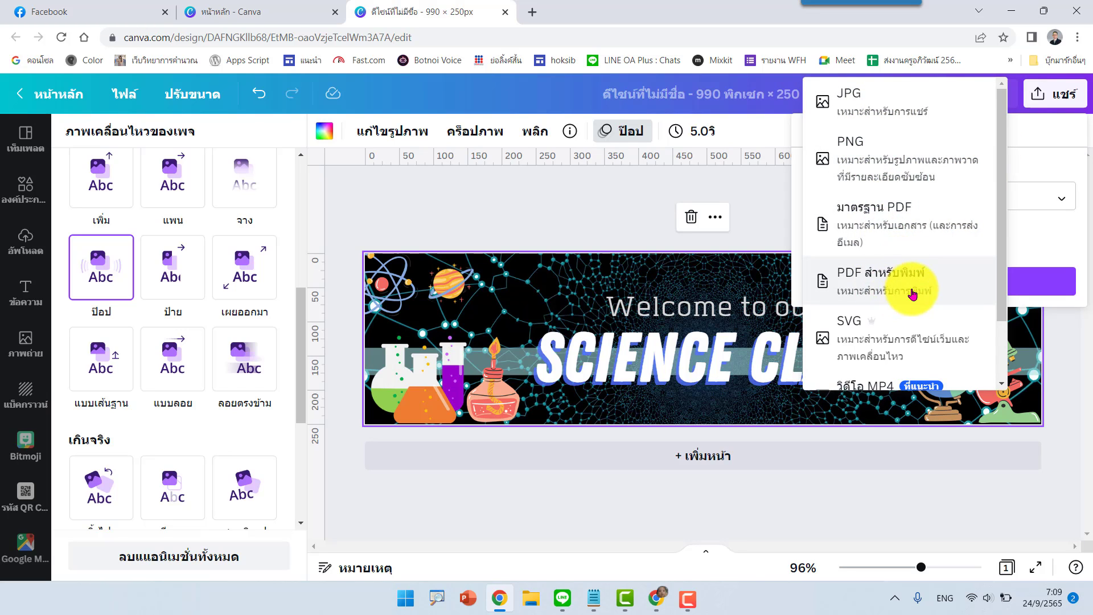
{"action": "scroll", "coordinate": [914, 287], "scroll_direction": "down", "scroll_amount": 1}
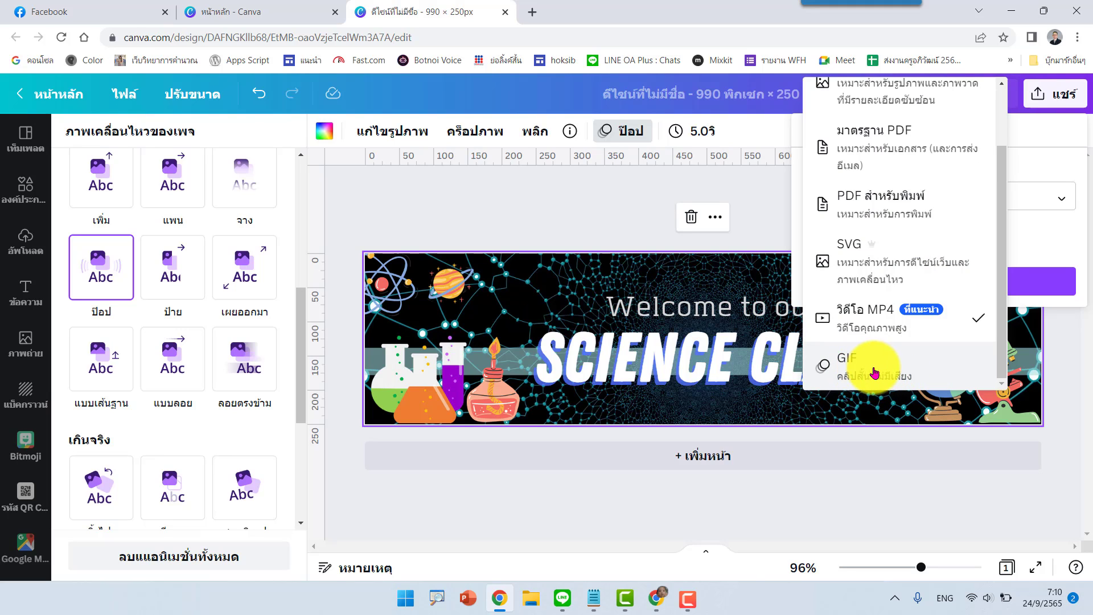
{"action": "left_click", "coordinate": [865, 373]}
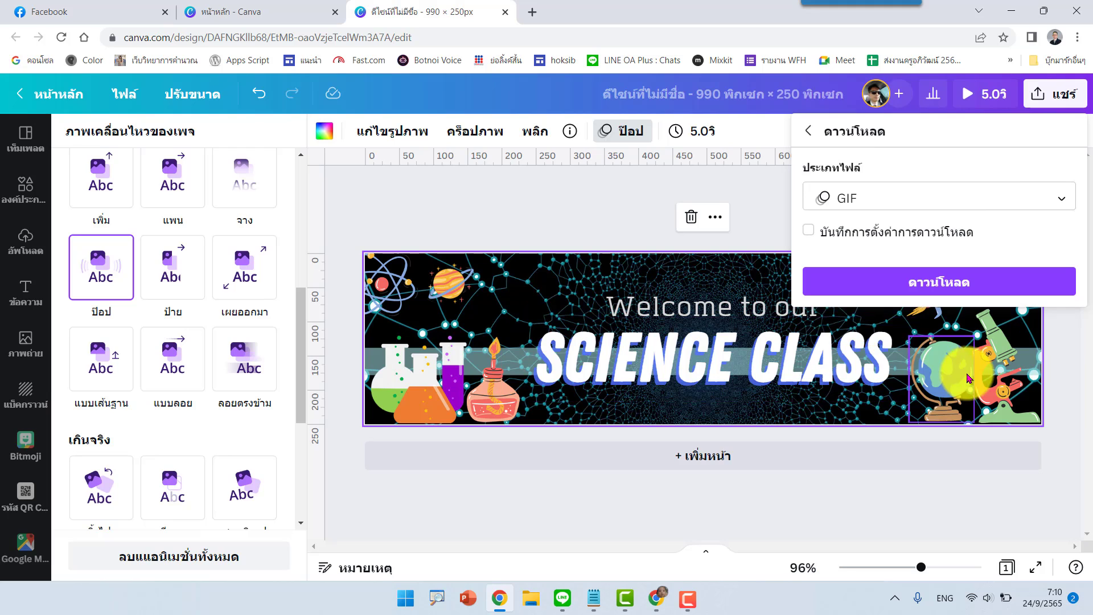
{"action": "left_click", "coordinate": [985, 288]}
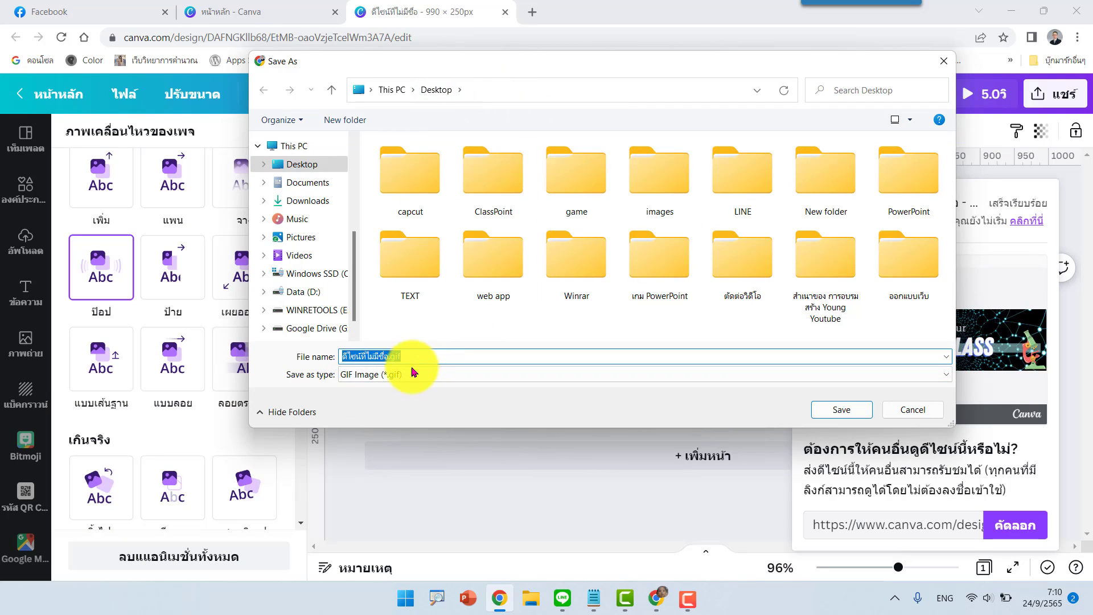
{"action": "left_click", "coordinate": [837, 410]}
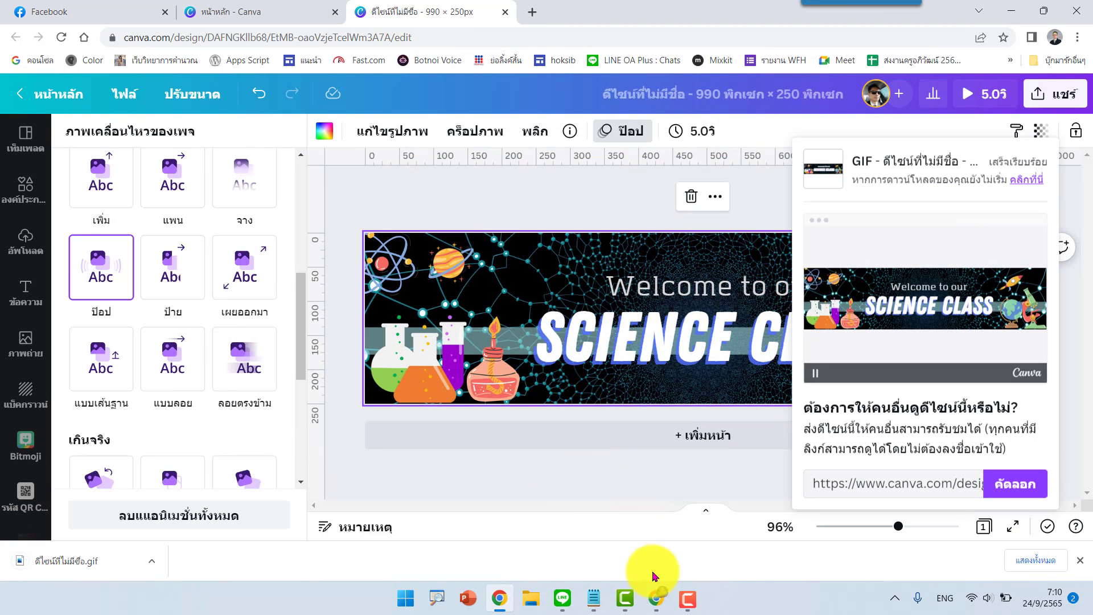
- Switch to Google Drive and create a new blank Google Form
{"action": "left_click", "coordinate": [656, 598]}
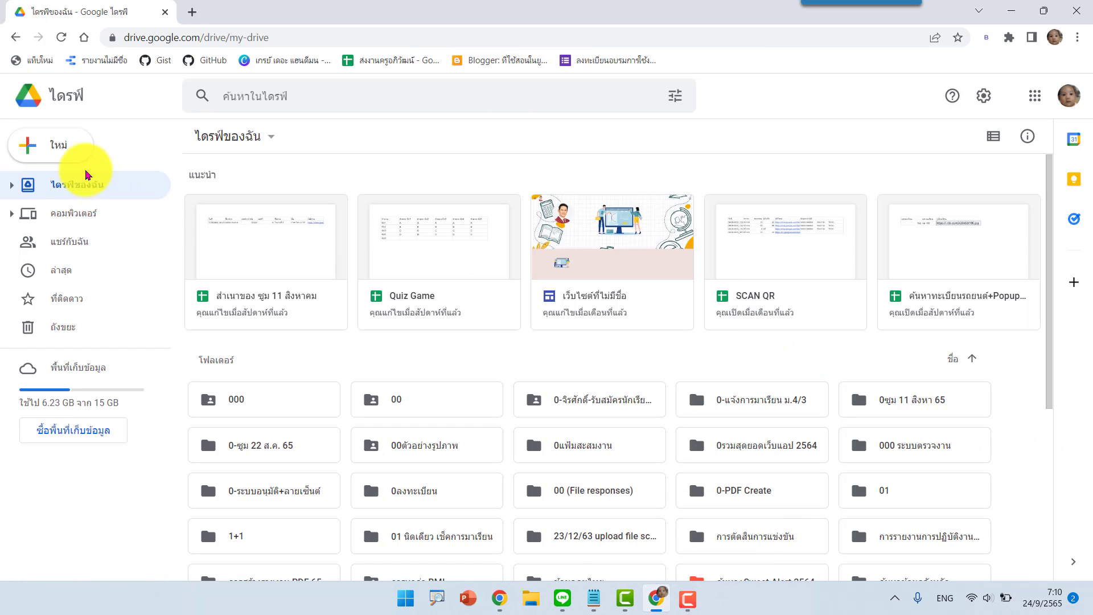
{"action": "left_click", "coordinate": [65, 153]}
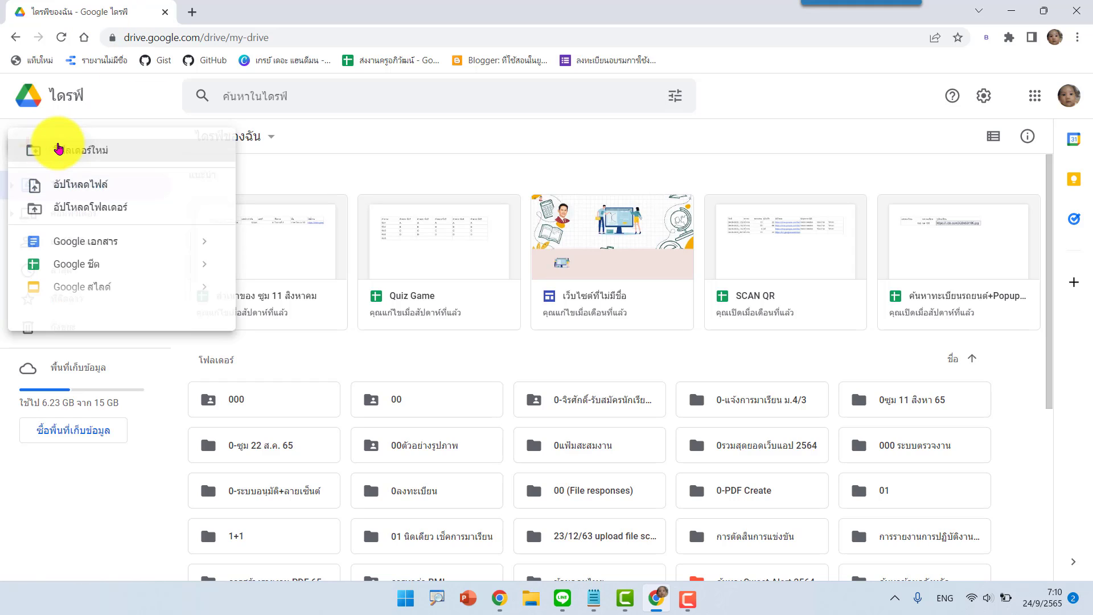
{"action": "left_click", "coordinate": [110, 315]}
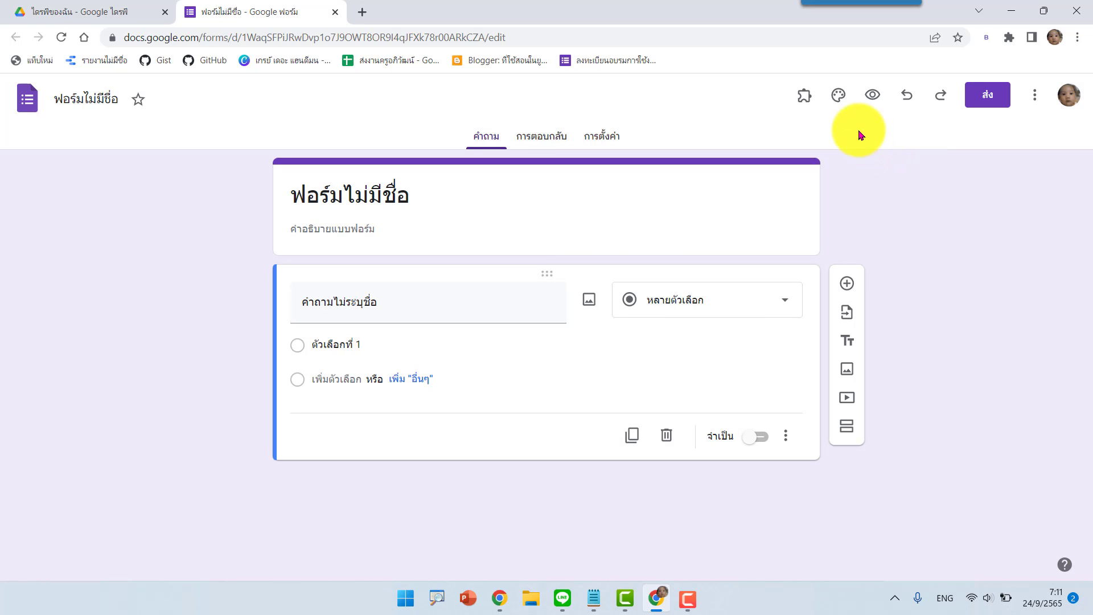
- In the form's Theme panel, choose Prompt for the header, question and text fonts
{"action": "left_click", "coordinate": [840, 101]}
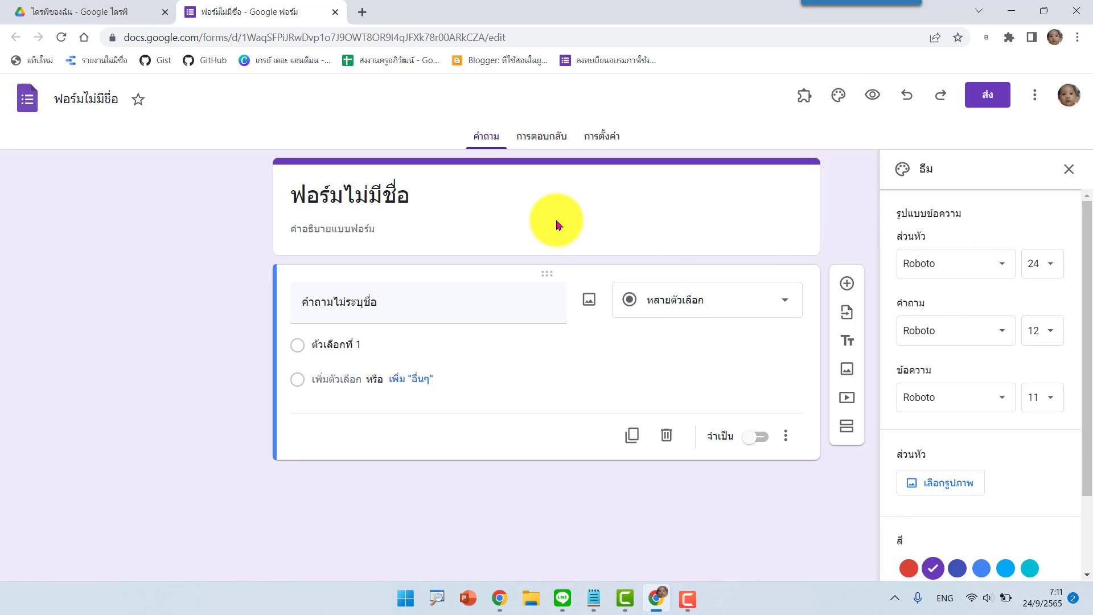
{"action": "left_click", "coordinate": [968, 265]}
{"action": "mouse_move", "coordinate": [948, 353]}
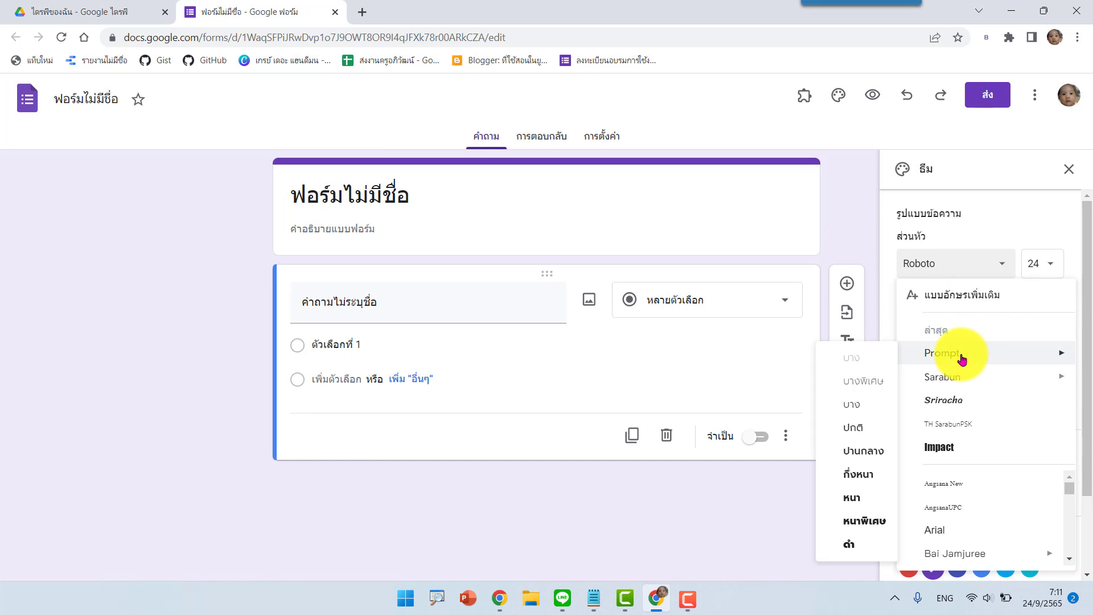
{"action": "left_click", "coordinate": [866, 432]}
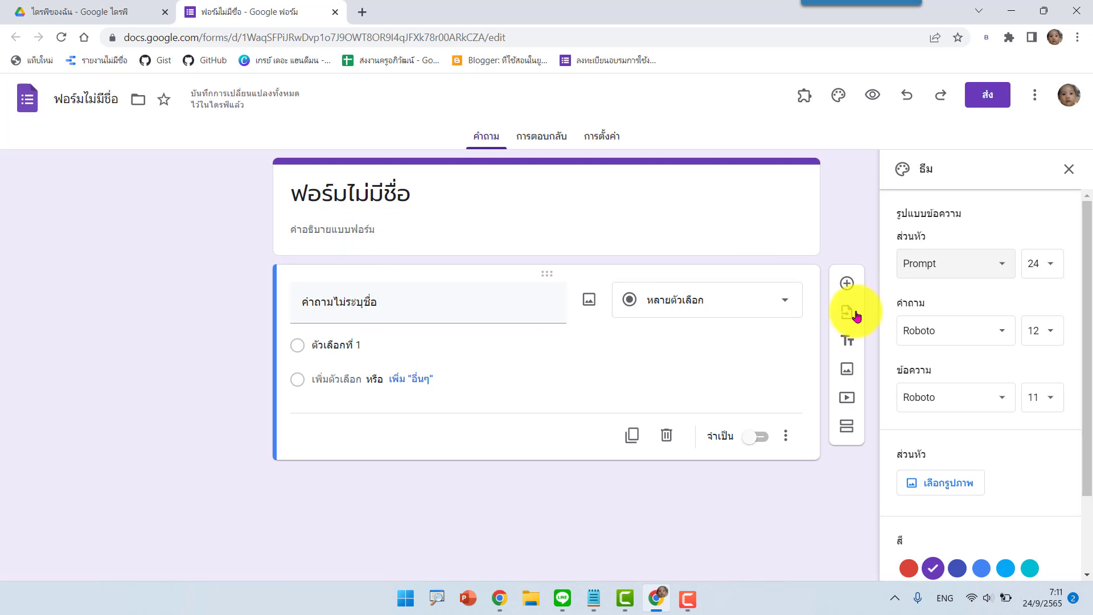
{"action": "left_click", "coordinate": [991, 336]}
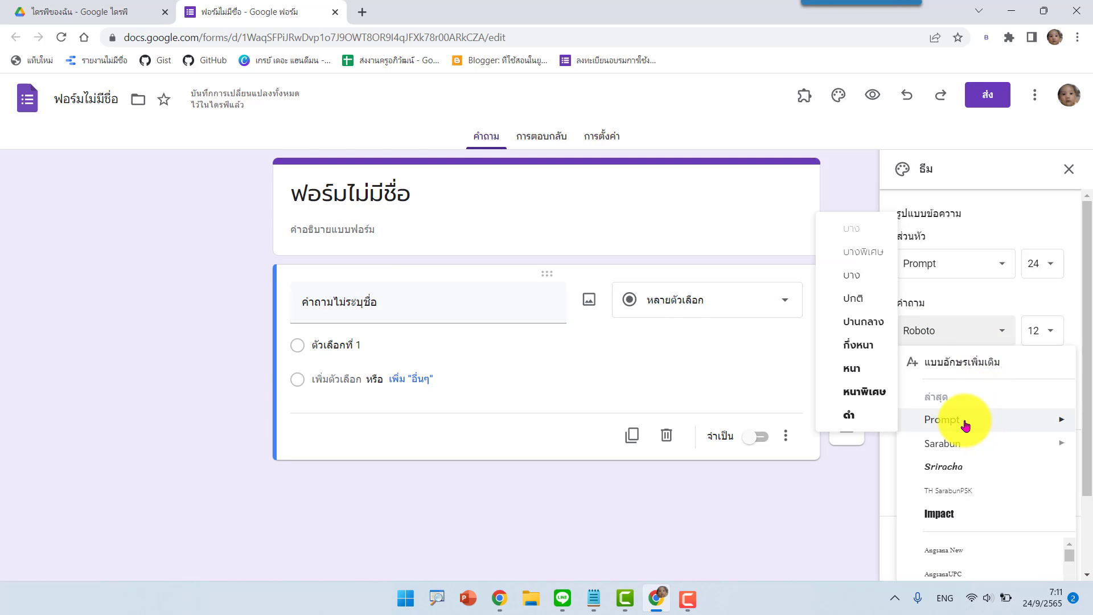
{"action": "left_click", "coordinate": [874, 321]}
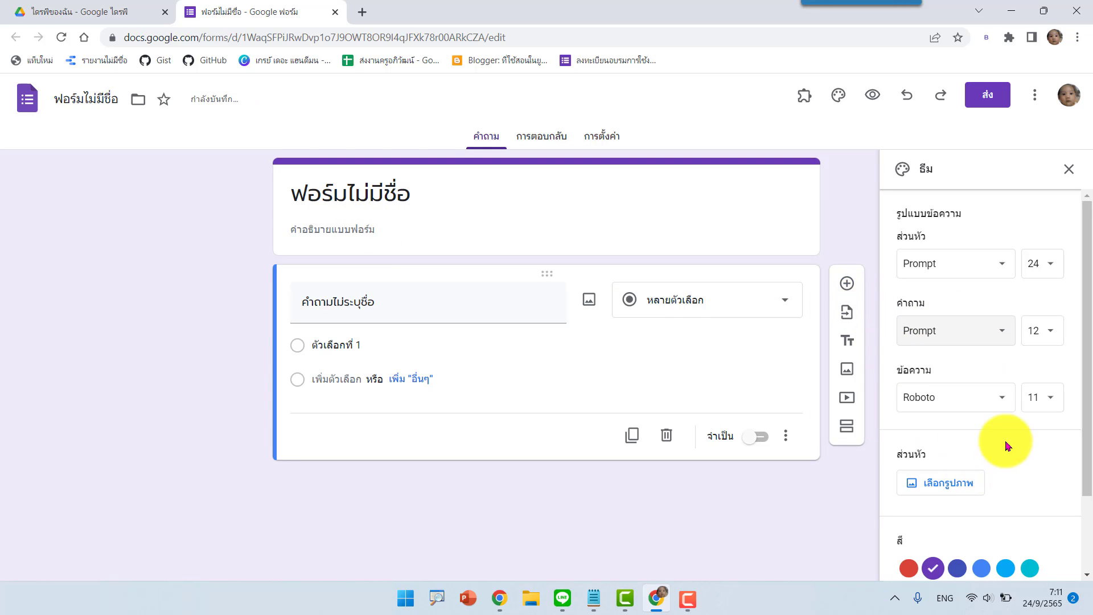
{"action": "left_click", "coordinate": [987, 398]}
{"action": "mouse_move", "coordinate": [942, 487]}
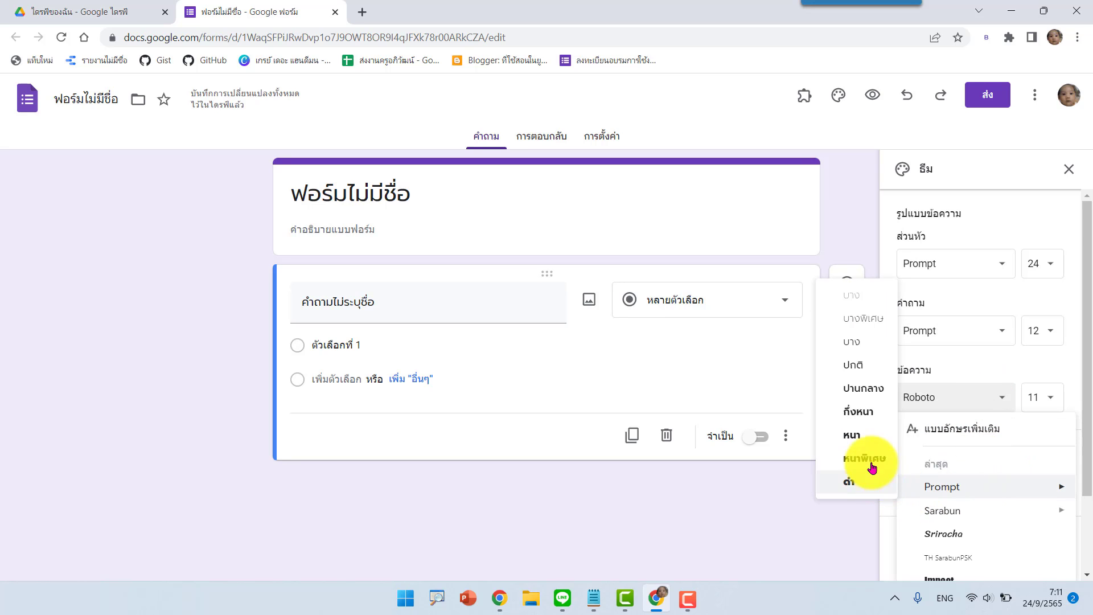
{"action": "left_click", "coordinate": [872, 365]}
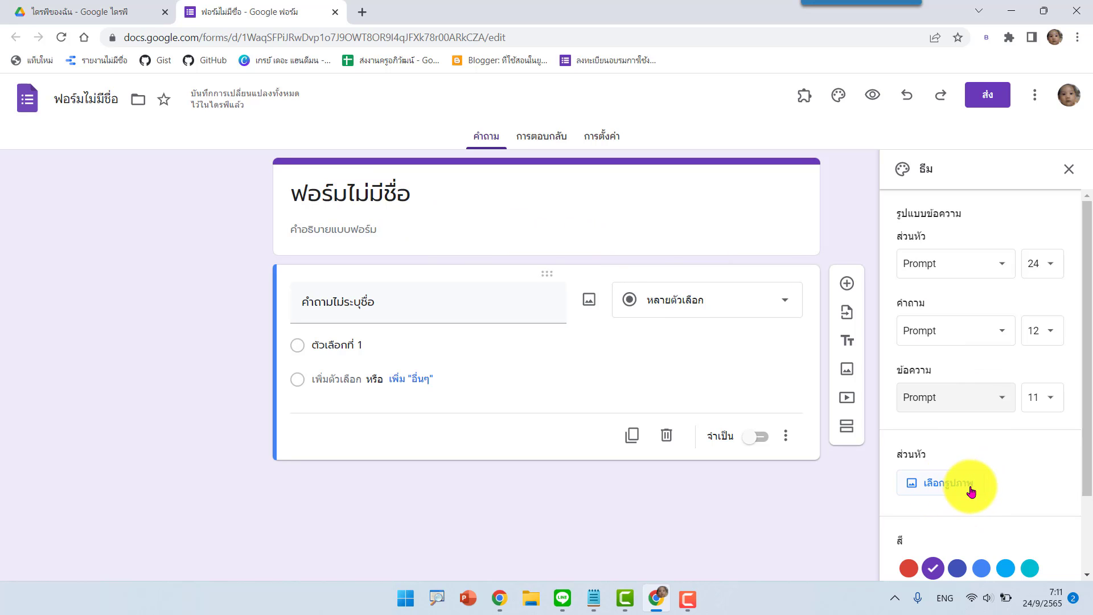
- Upload the Science Class GIF from the Desktop as the form's header image
{"action": "left_click", "coordinate": [968, 491]}
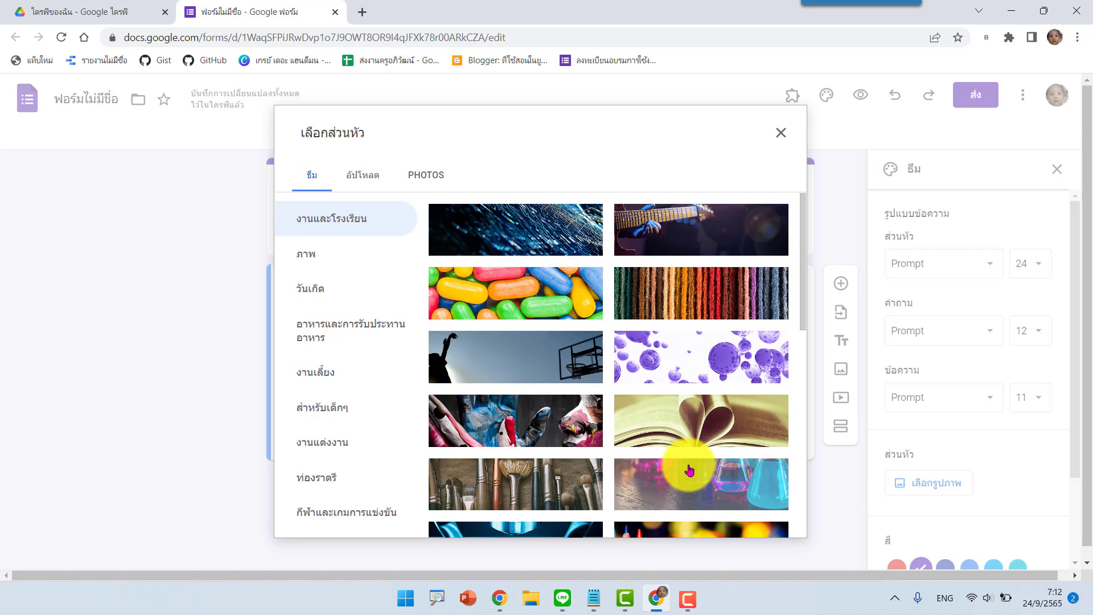
{"action": "left_click", "coordinate": [368, 178]}
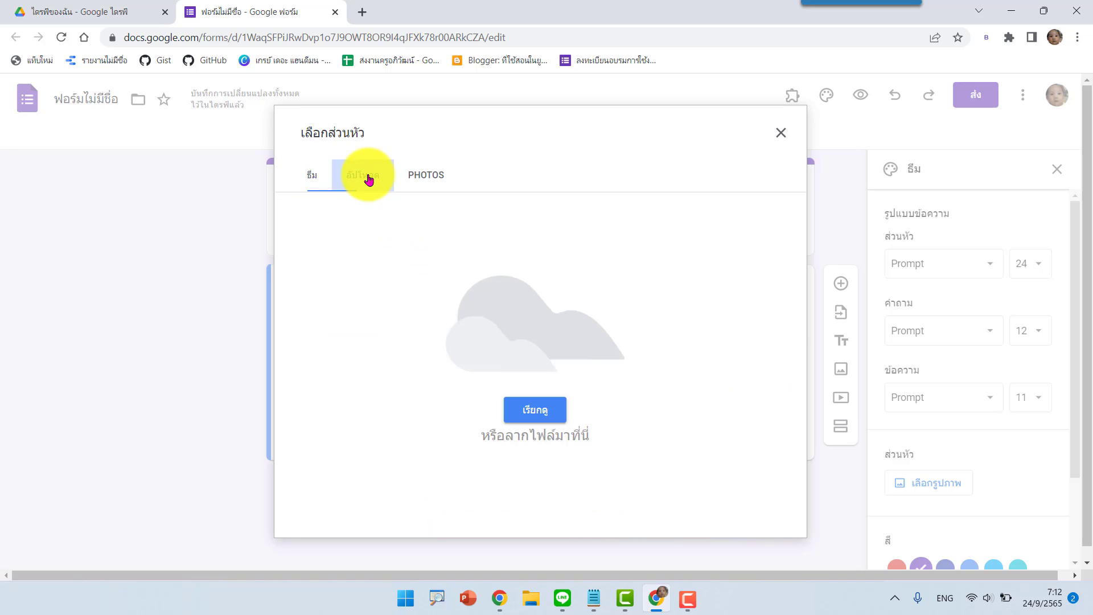
{"action": "left_click", "coordinate": [532, 418]}
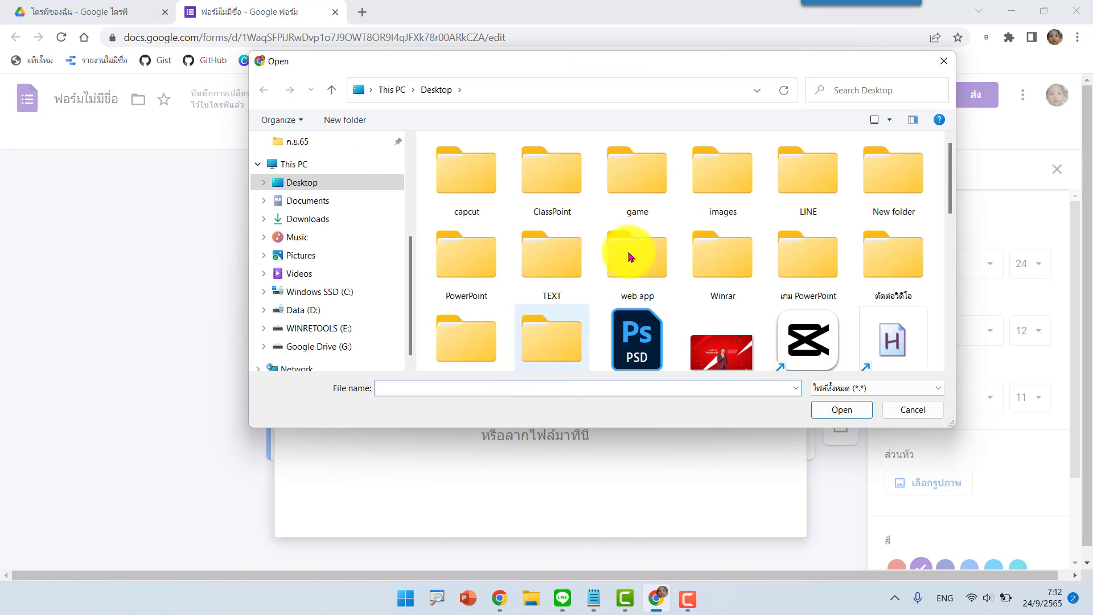
{"action": "scroll", "coordinate": [677, 231], "scroll_direction": "down", "scroll_amount": 5}
{"action": "scroll", "coordinate": [713, 276], "scroll_direction": "down", "scroll_amount": 3}
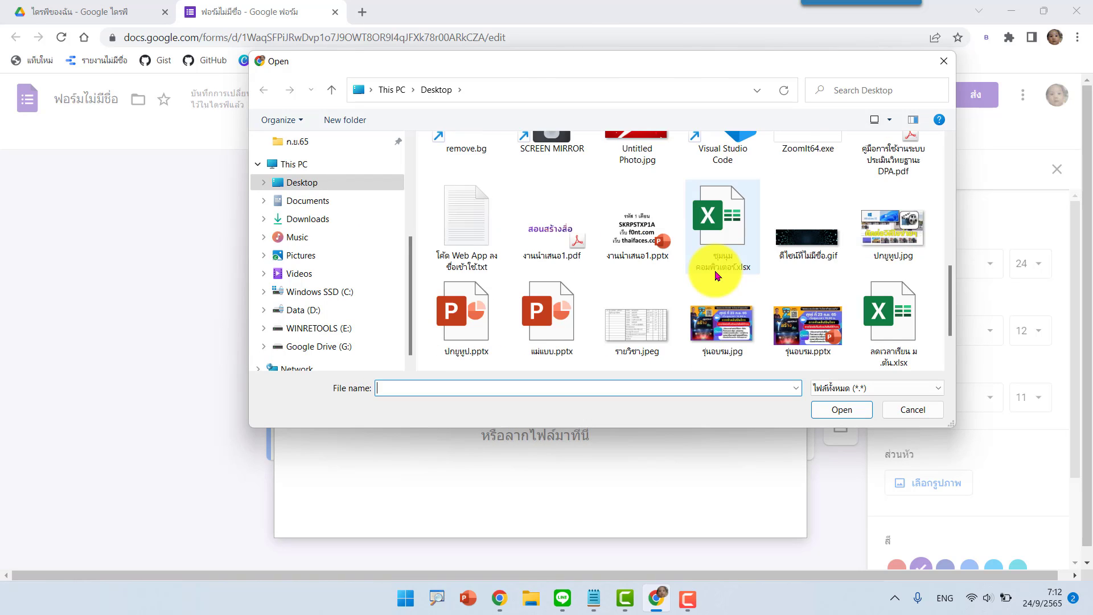
{"action": "scroll", "coordinate": [716, 277], "scroll_direction": "down", "scroll_amount": 2}
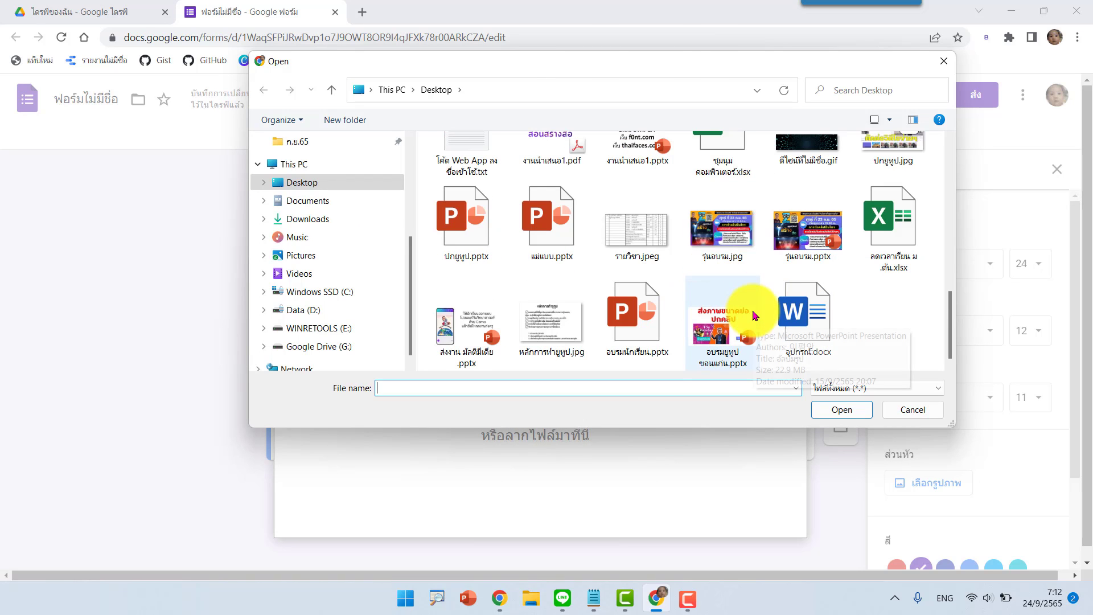
{"action": "scroll", "coordinate": [746, 308], "scroll_direction": "up", "scroll_amount": 1}
{"action": "left_click", "coordinate": [800, 194]}
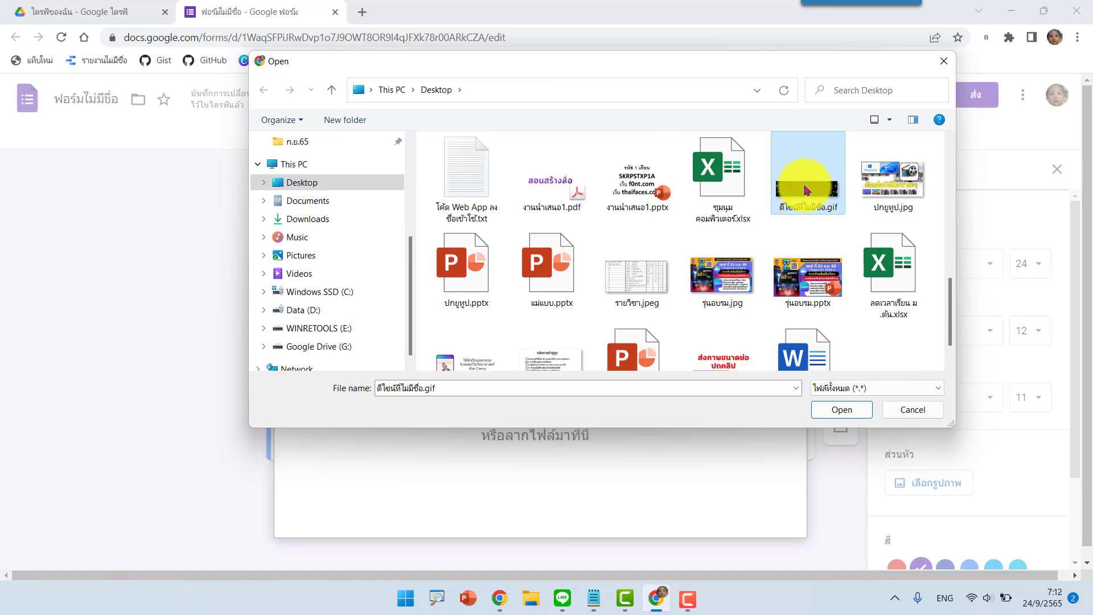
{"action": "left_click", "coordinate": [842, 410]}
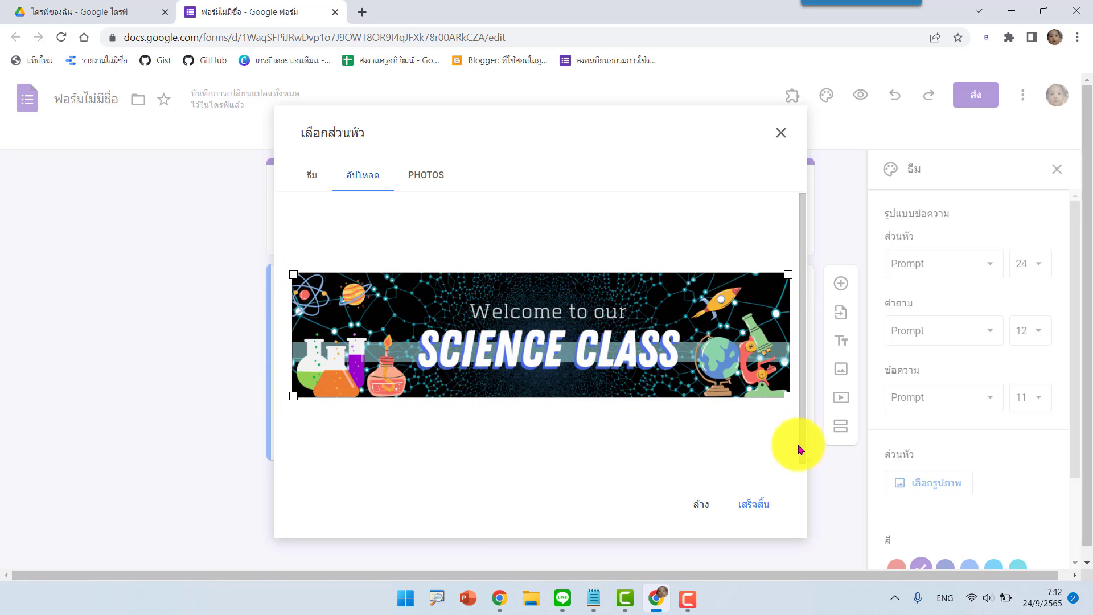
{"action": "left_click", "coordinate": [765, 508]}
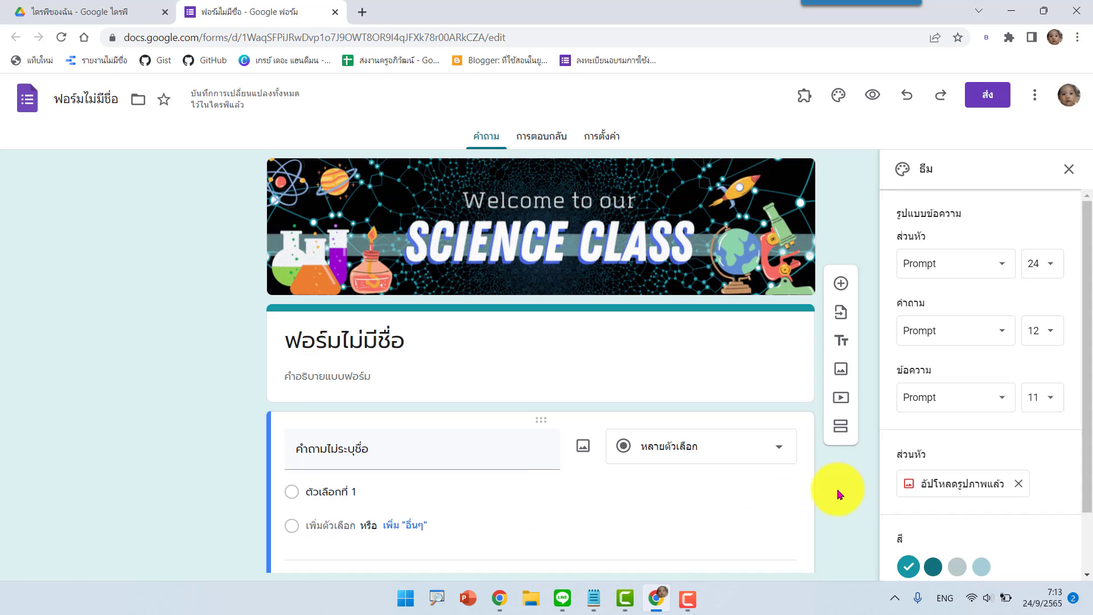
{"action": "mouse_move", "coordinate": [541, 491]}
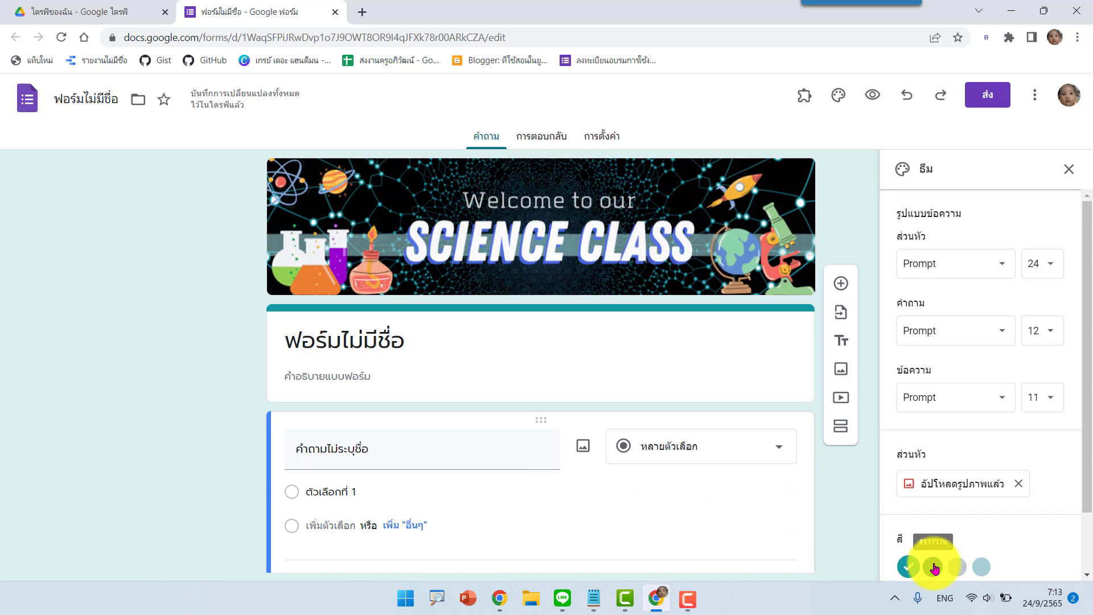
- Choose the dark teal theme colour and the light blue-grey background swatch
{"action": "left_click", "coordinate": [933, 567]}
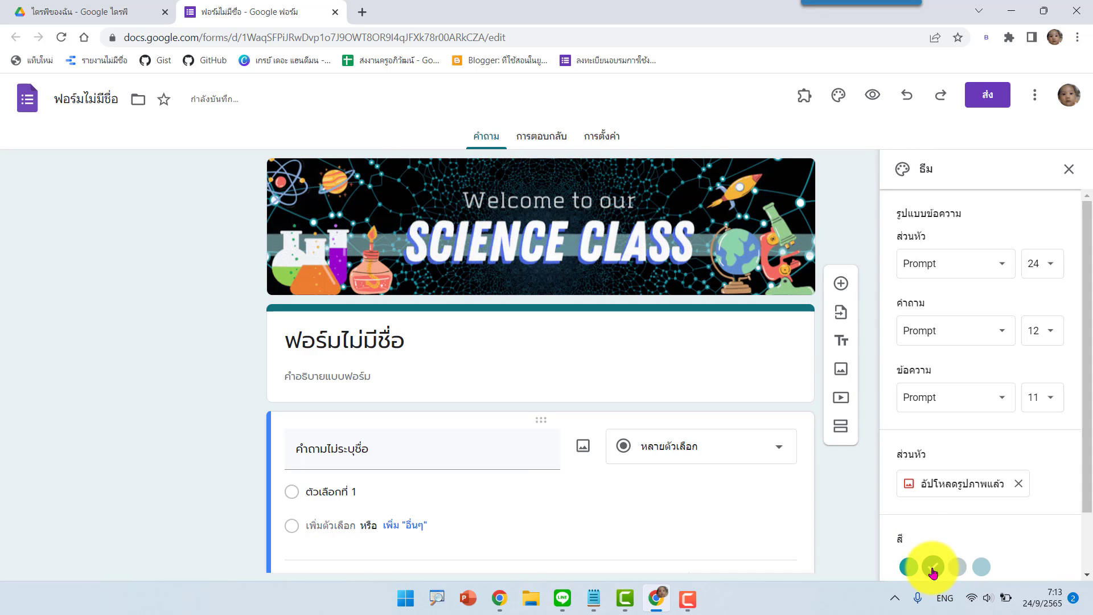
{"action": "scroll", "coordinate": [983, 532], "scroll_direction": "down", "scroll_amount": 2}
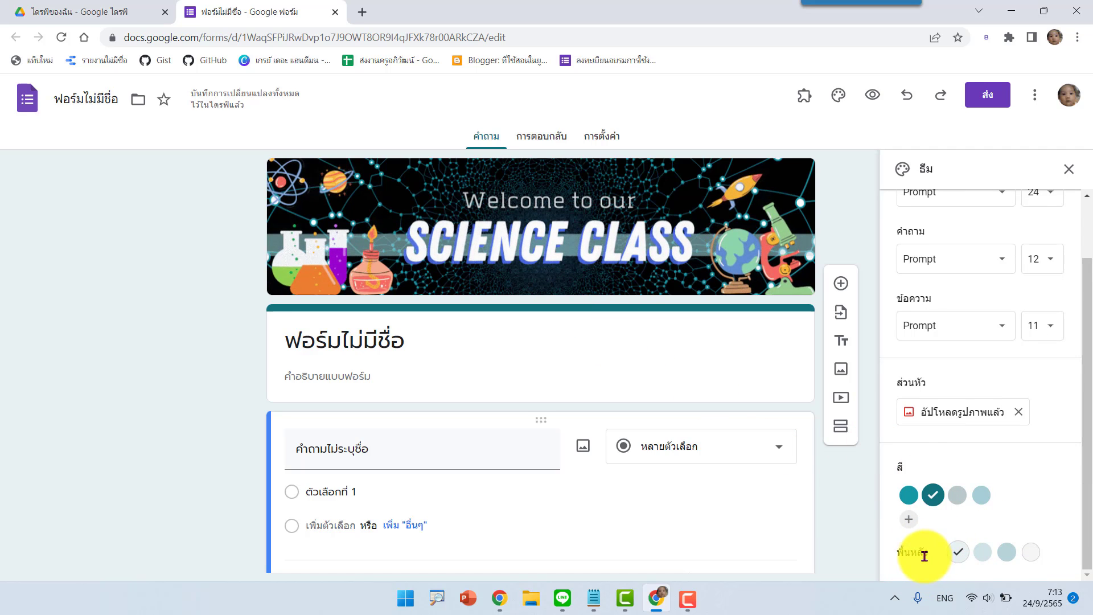
{"action": "left_click", "coordinate": [1006, 552]}
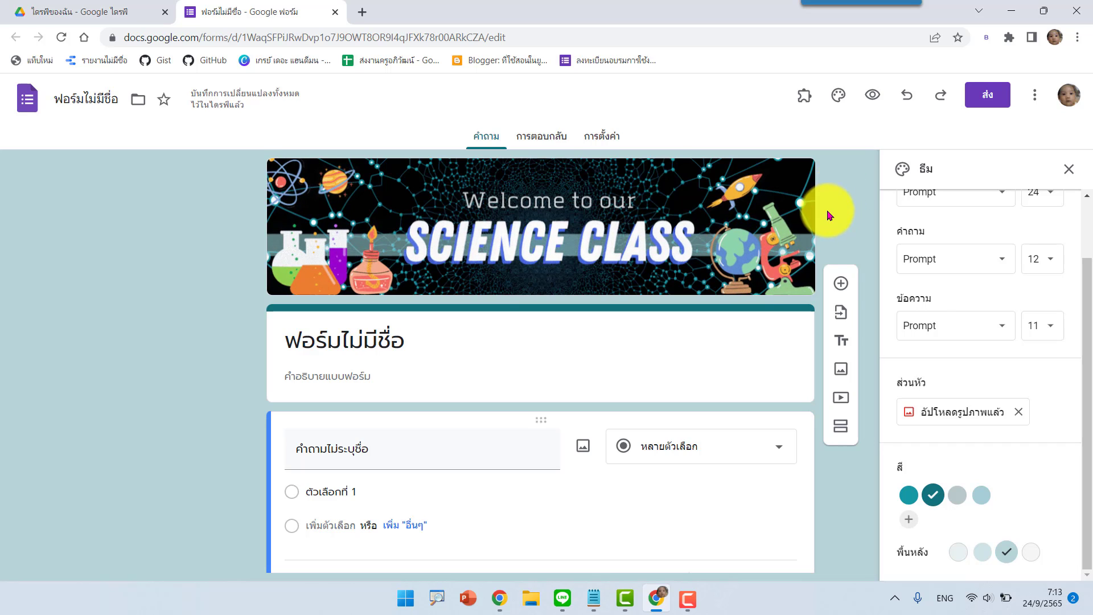
- Preview the form in a new tab to see the Science Class header on the light teal theme
{"action": "left_click", "coordinate": [882, 100]}
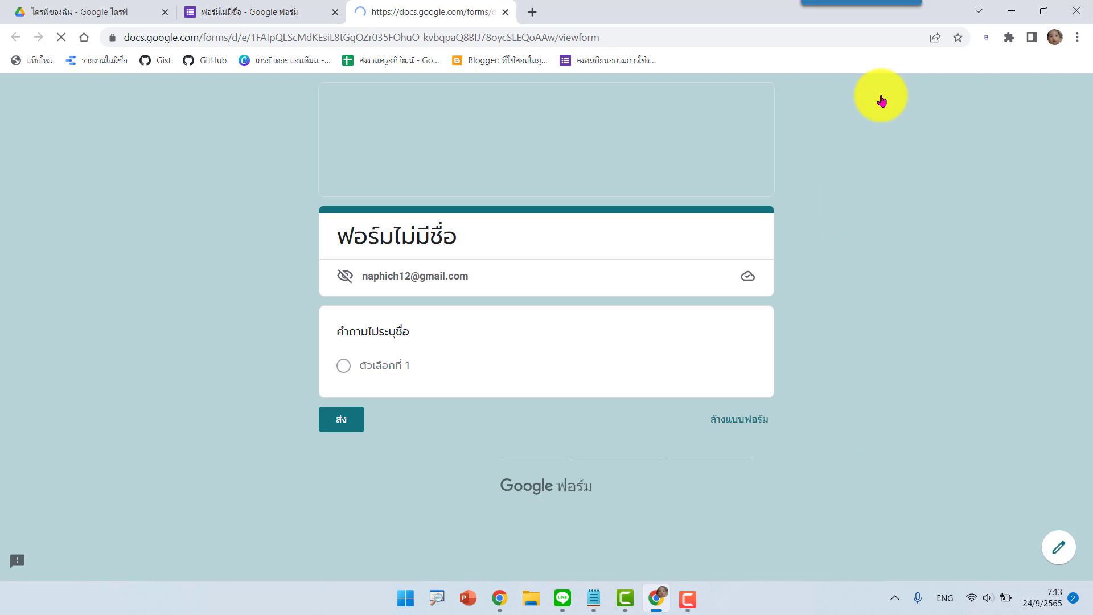